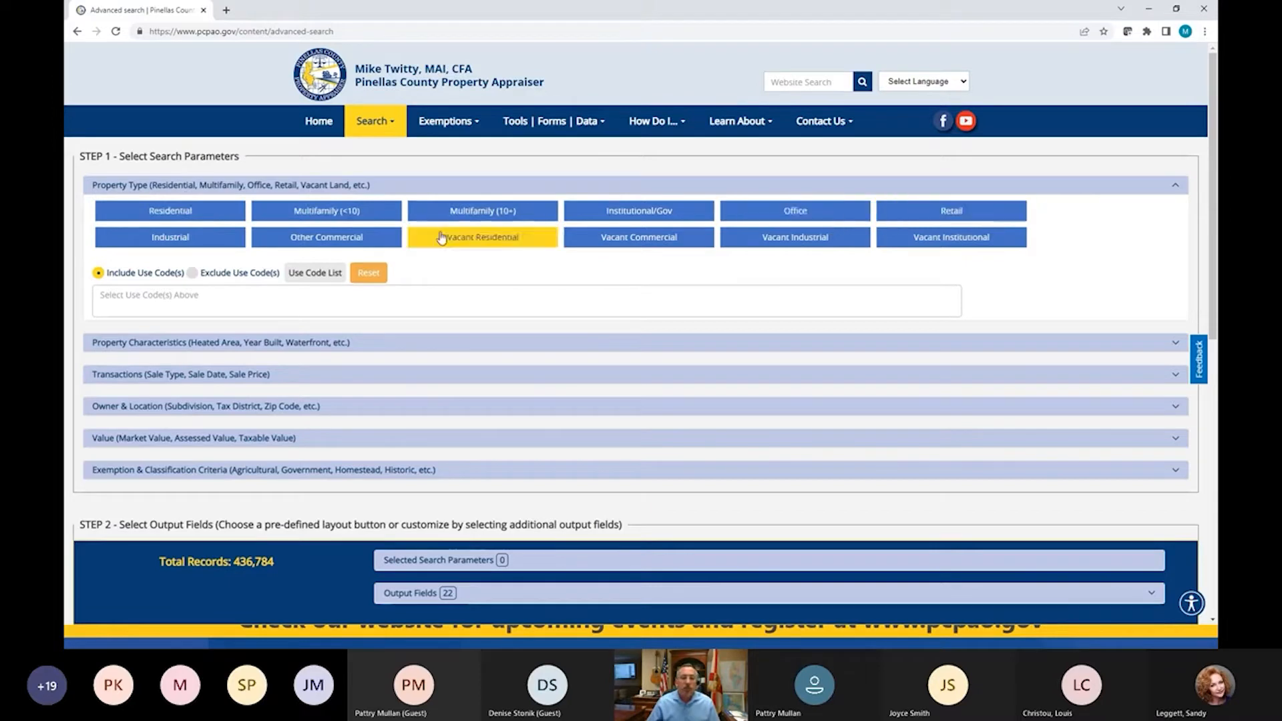
- Open the list of available property use codes and browse its first three pages
click(303, 272)
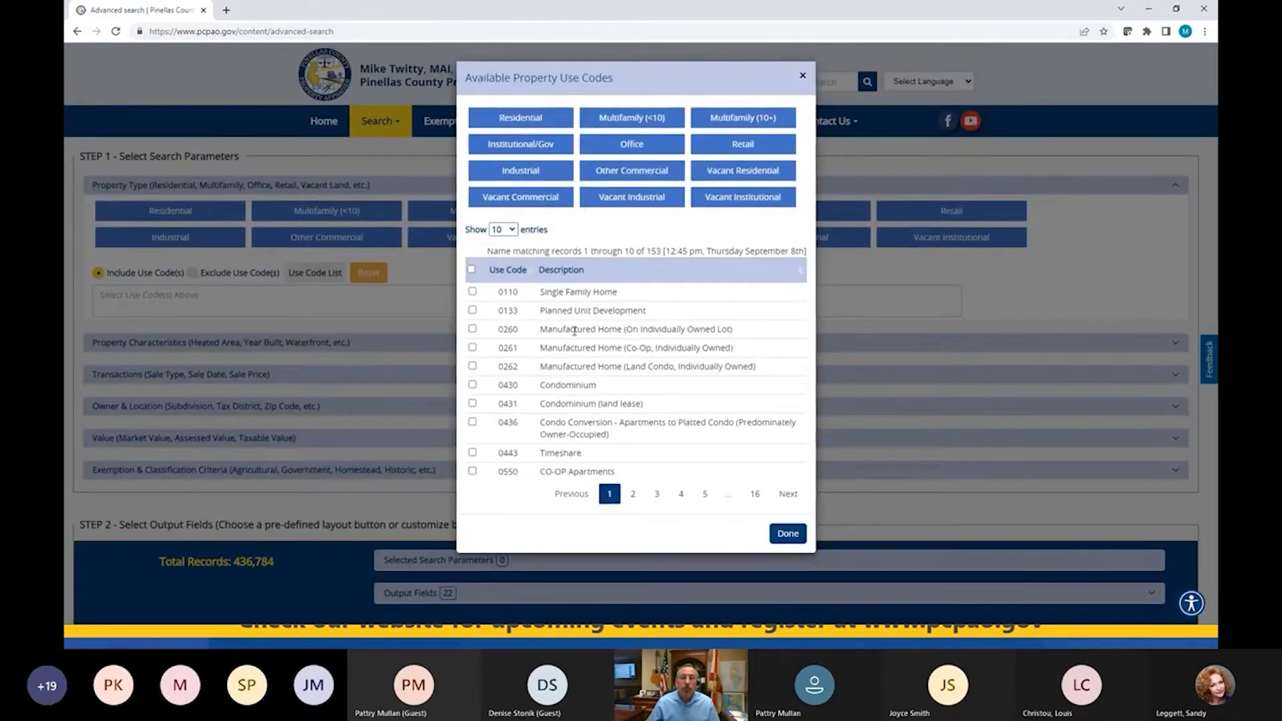
click(633, 494)
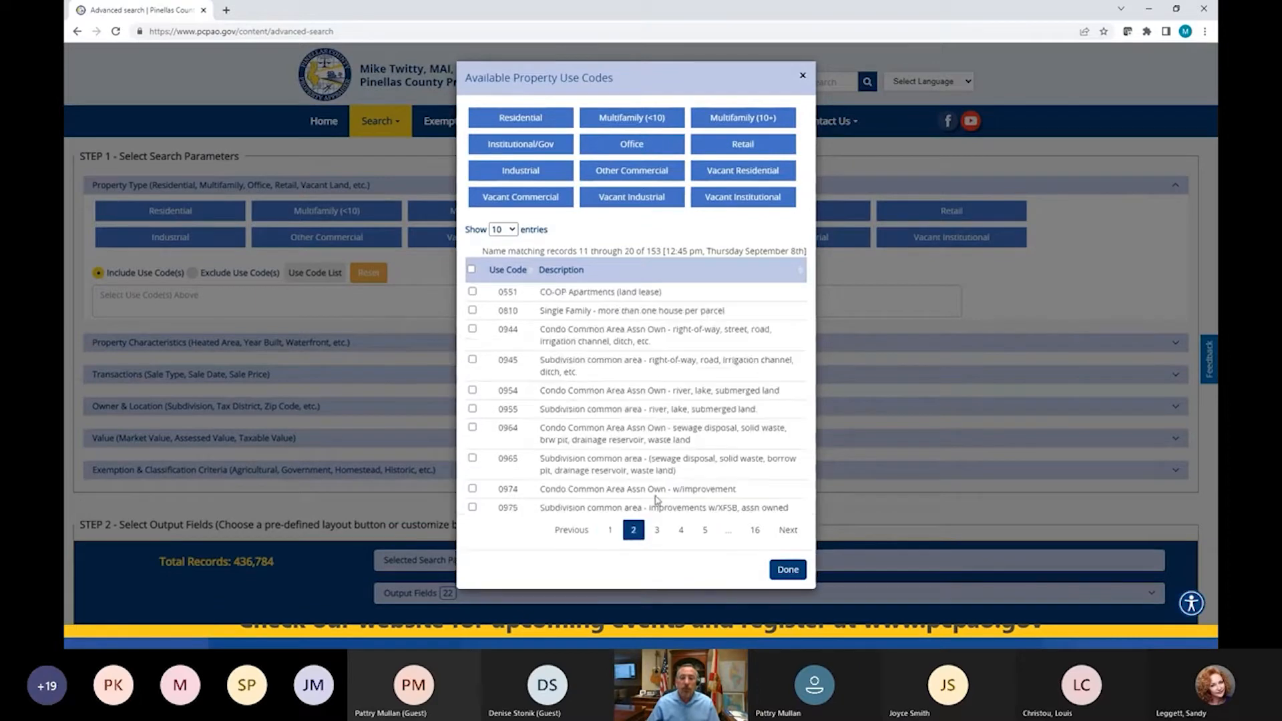
click(657, 530)
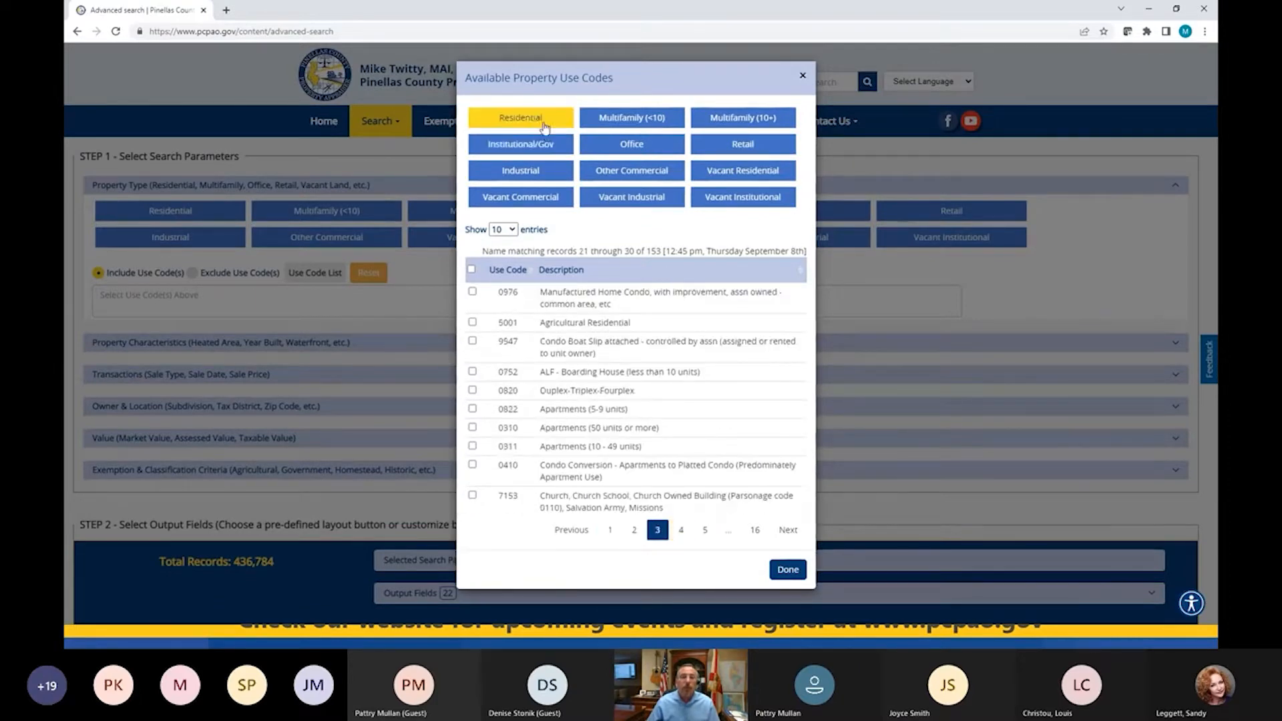
click(517, 119)
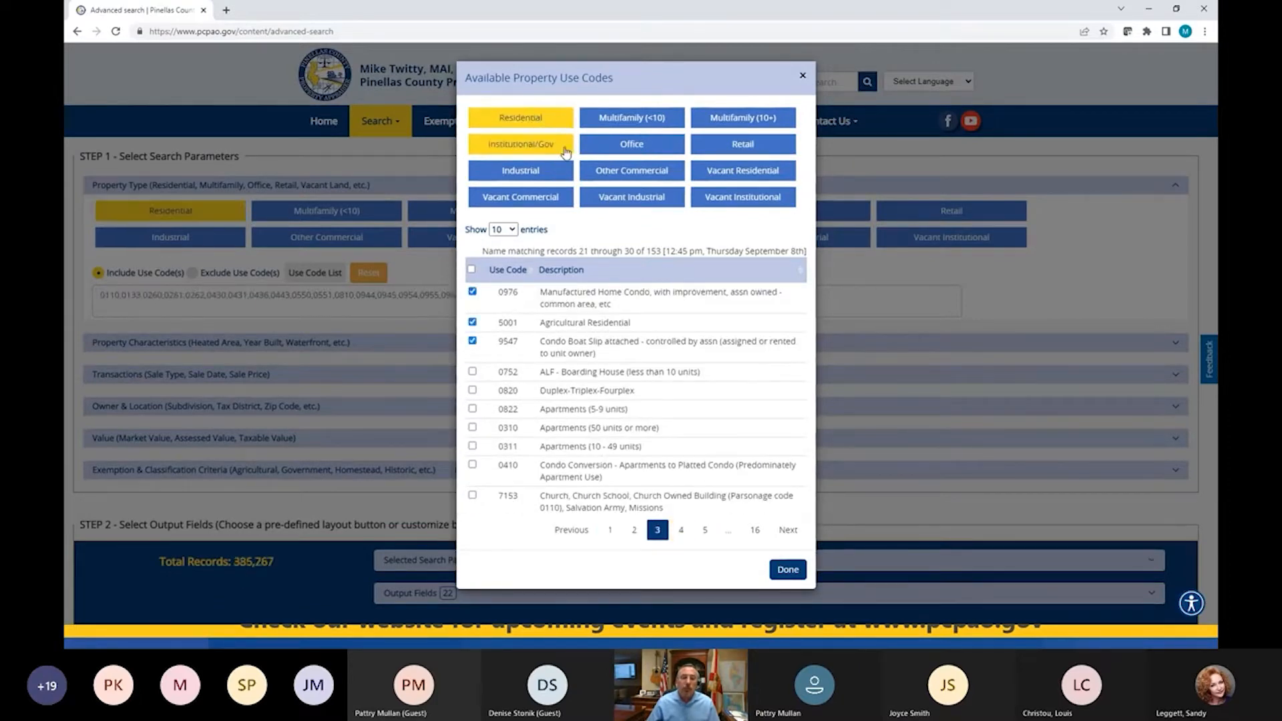
click(609, 529)
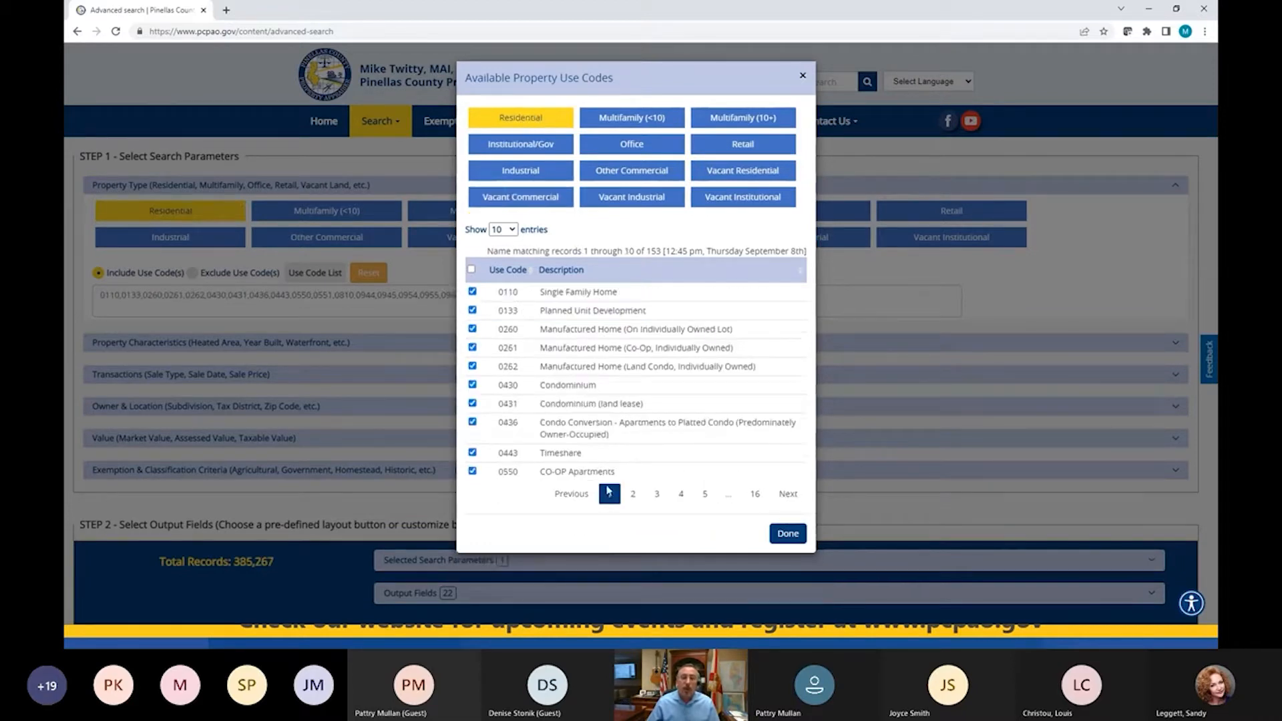
click(547, 124)
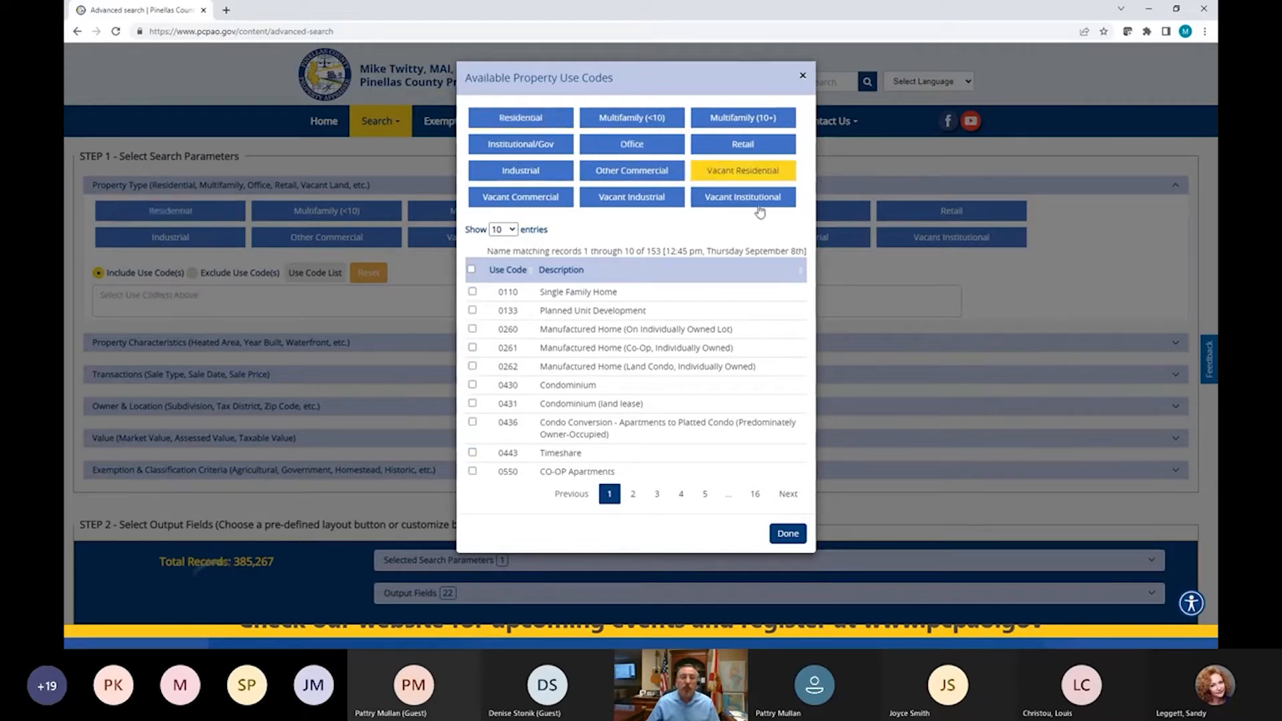
- Include the Office use codes in the search, review the code list through page 5, and close it
click(638, 147)
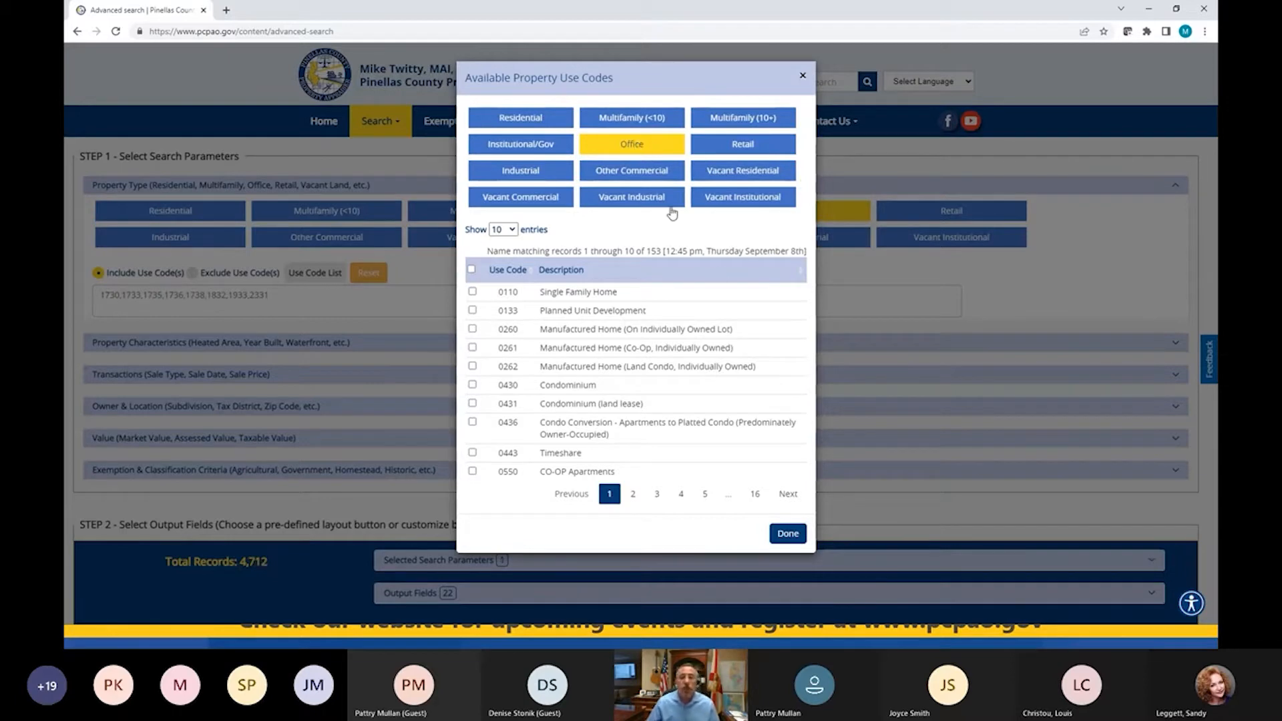
click(633, 494)
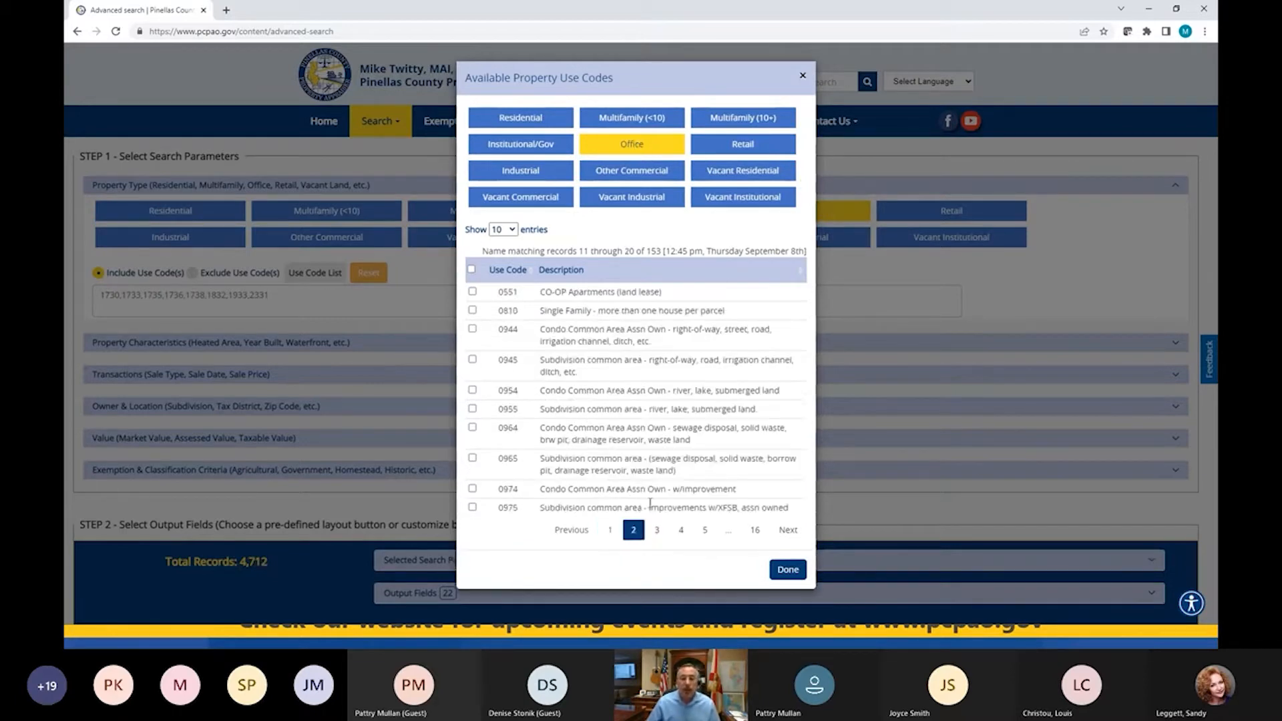
click(657, 529)
click(681, 530)
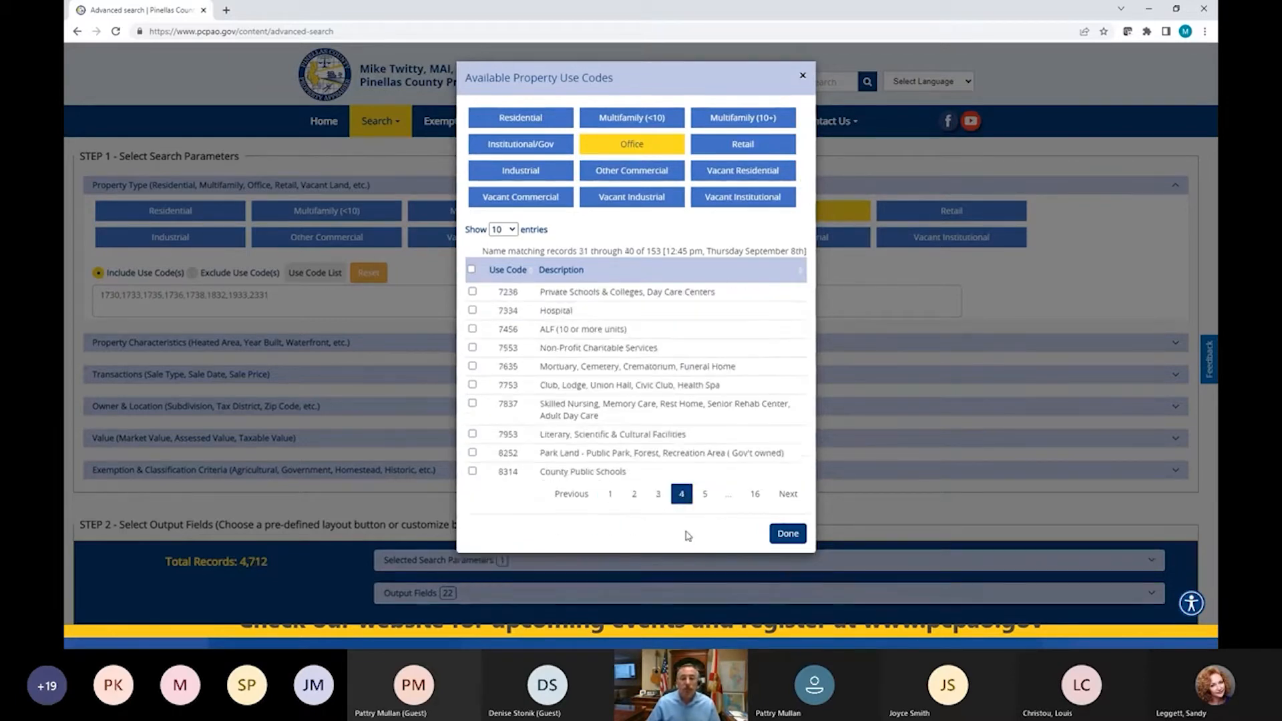
click(705, 494)
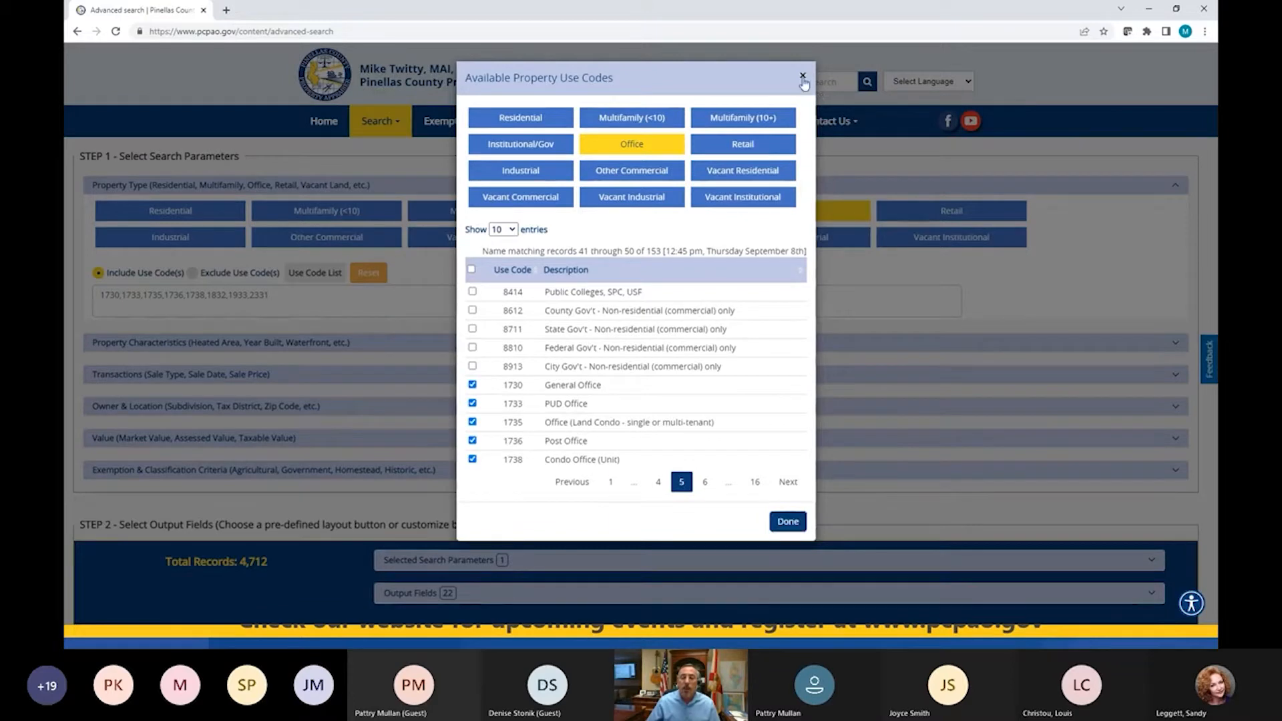
click(802, 76)
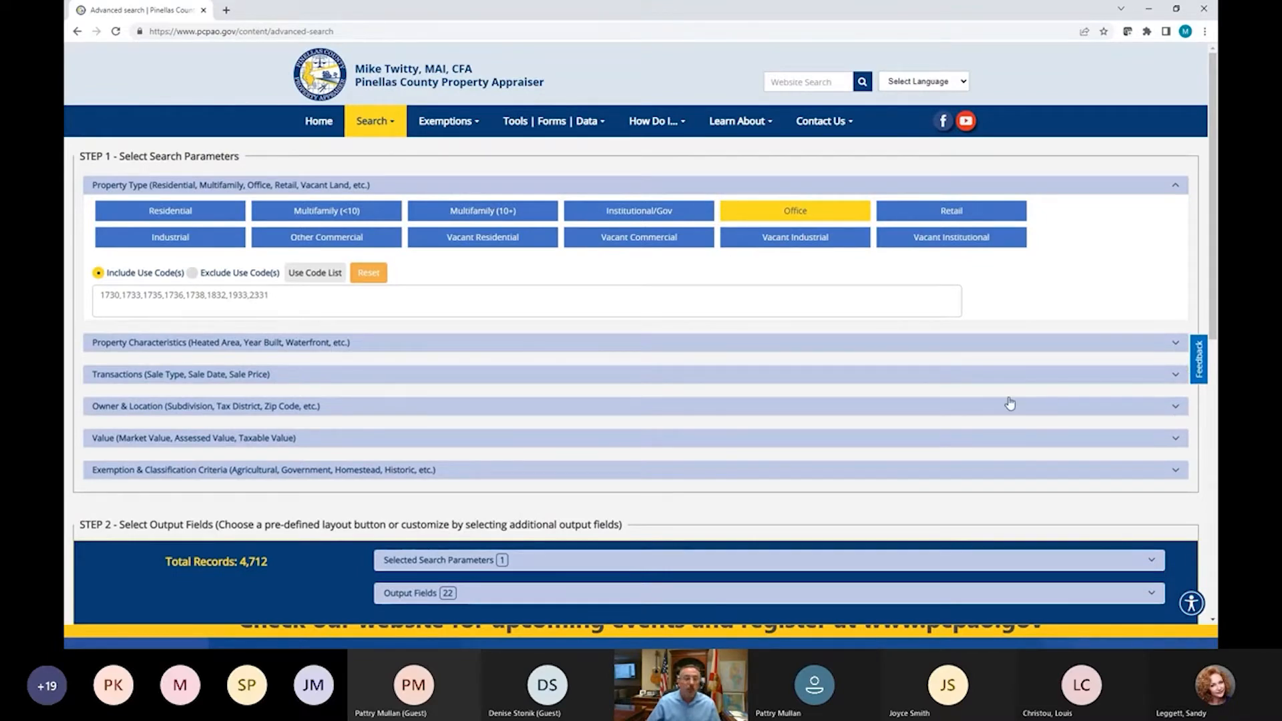
- Expand the Property Characteristics criteria and add POOL as an extra feature
click(263, 343)
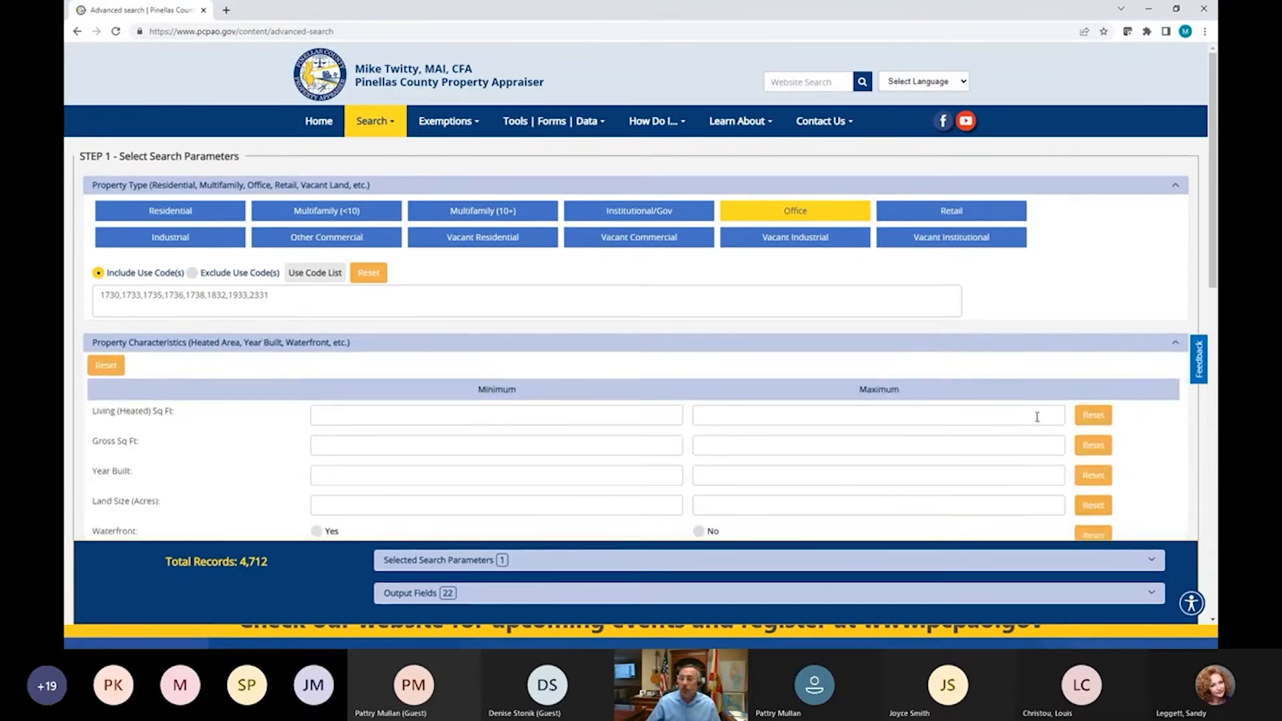
scroll(344, 379, down, 1)
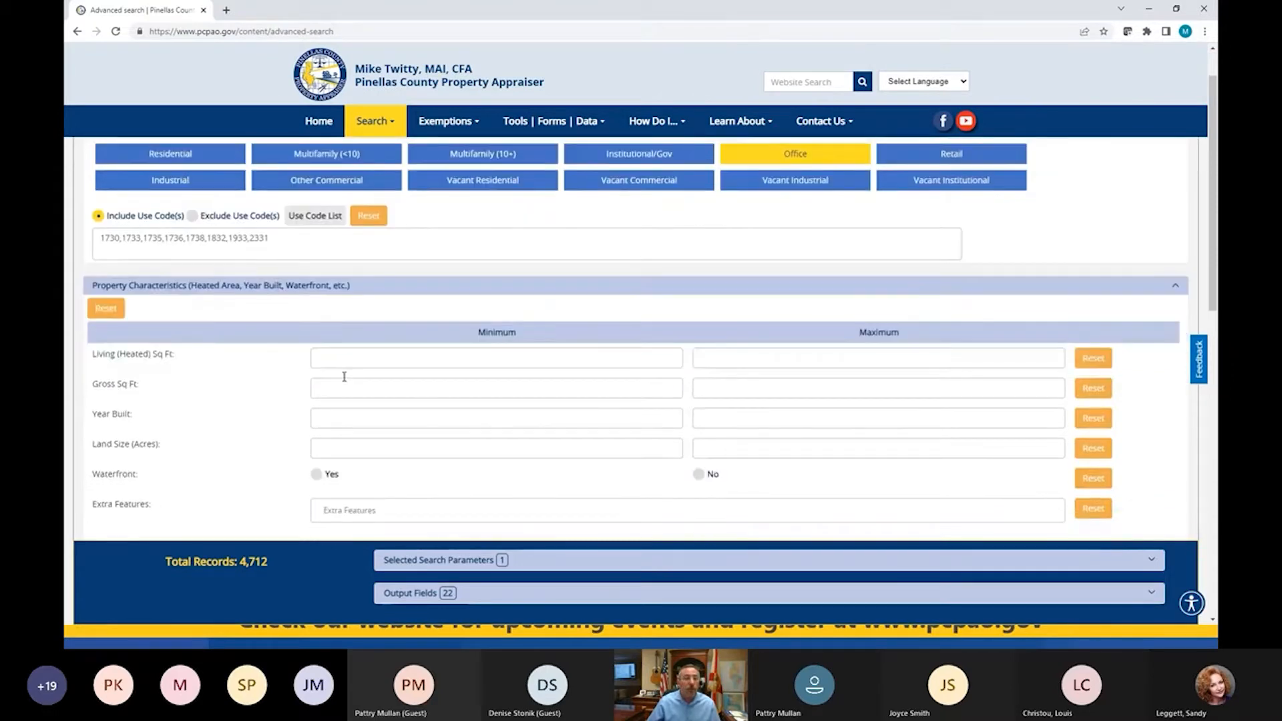
scroll(400, 377, down, 1)
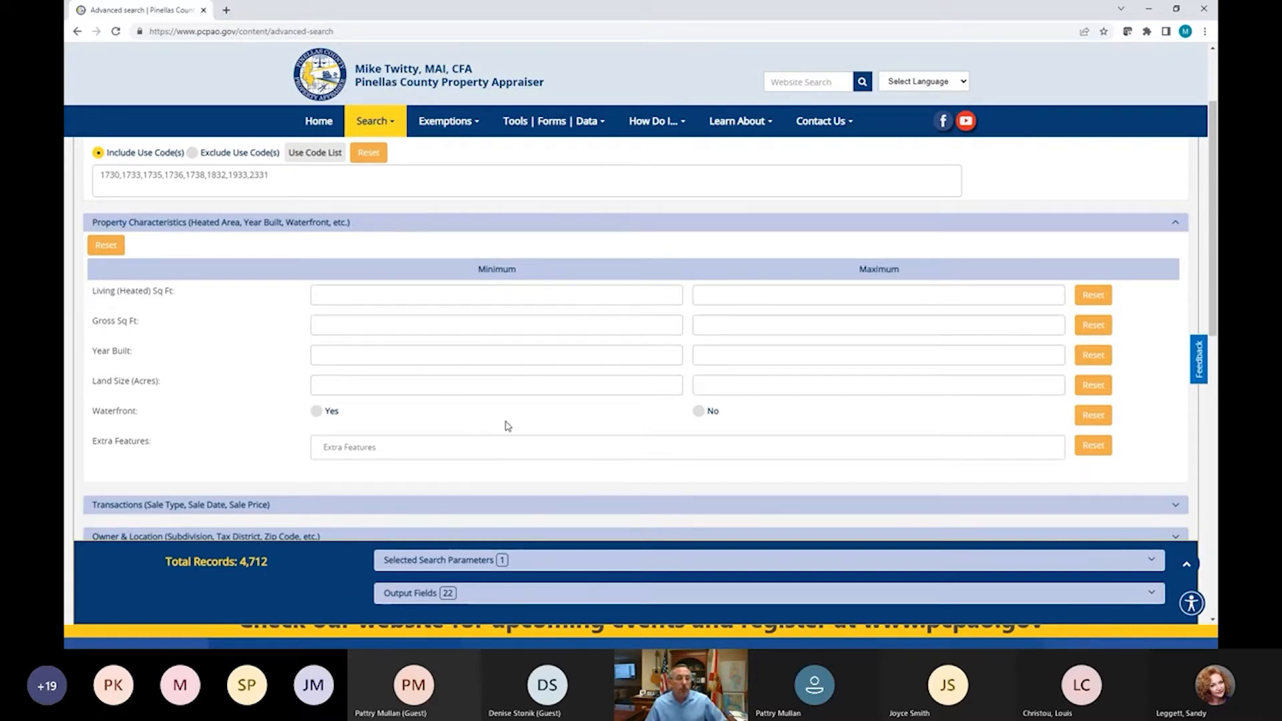
scroll(505, 426, down, 1)
click(398, 386)
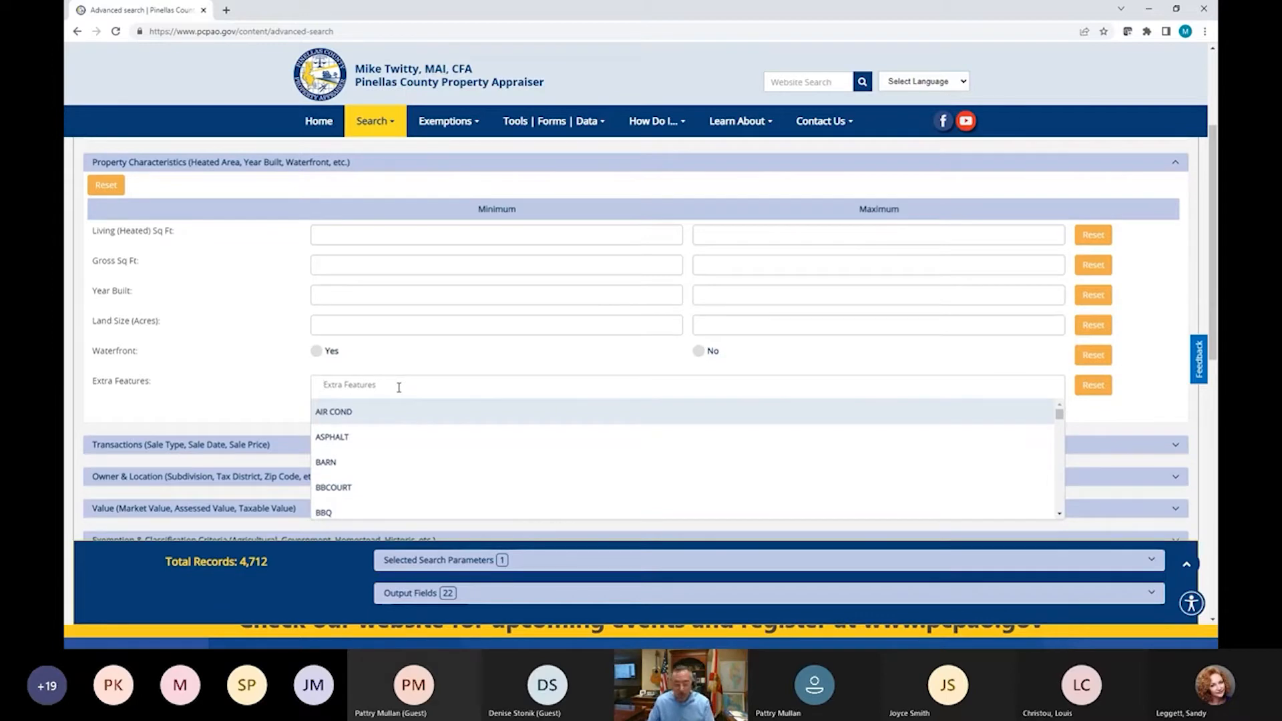
text(pool)
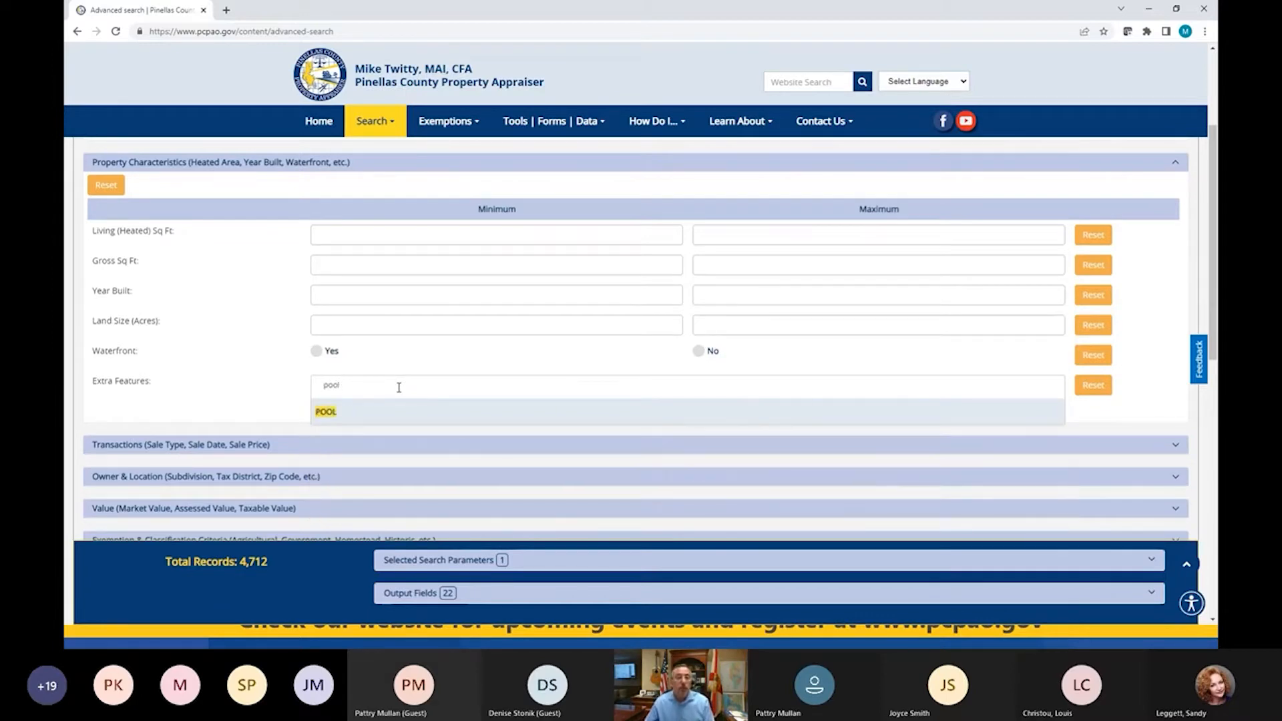
click(345, 416)
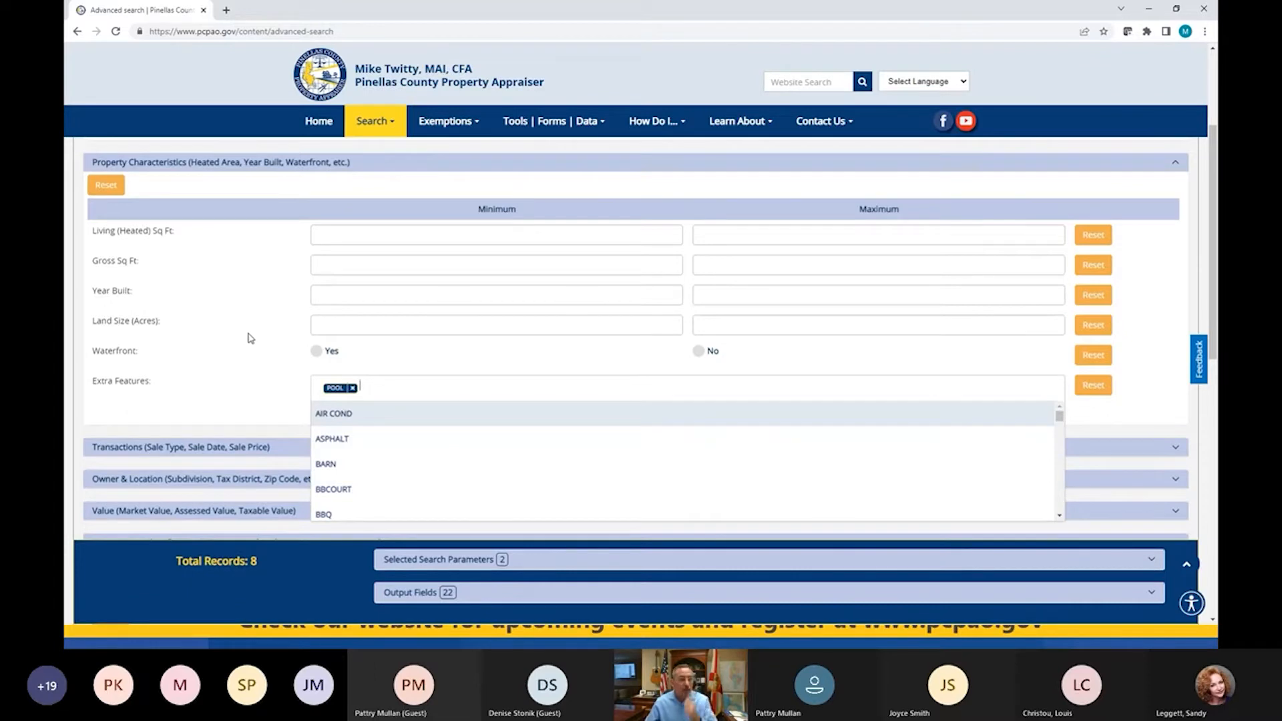
scroll(263, 384, up, 3)
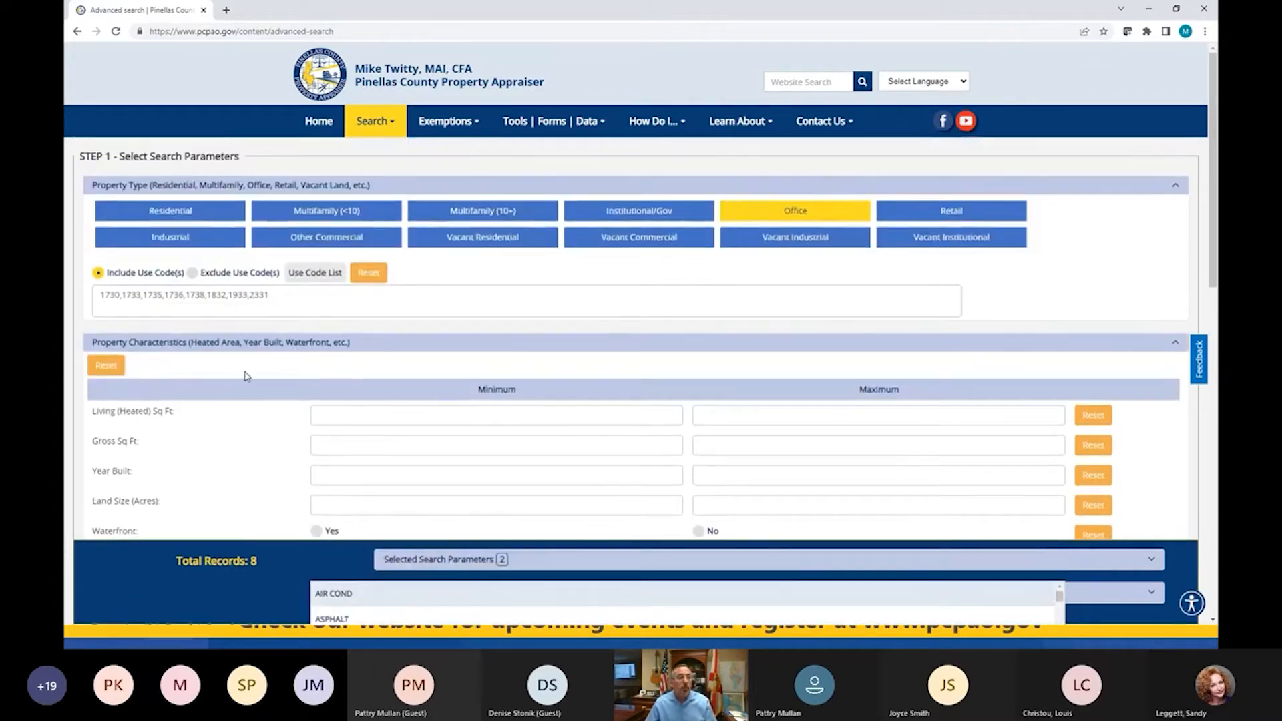
scroll(245, 296, down, 2)
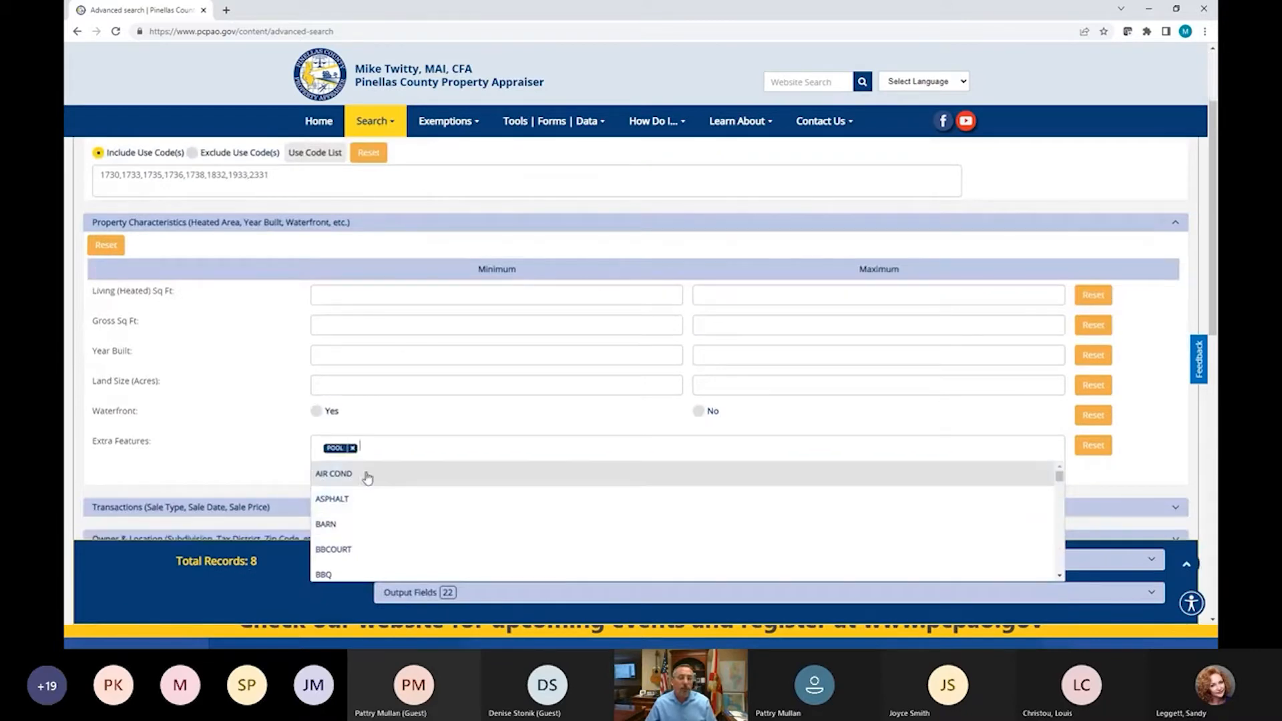
click(241, 386)
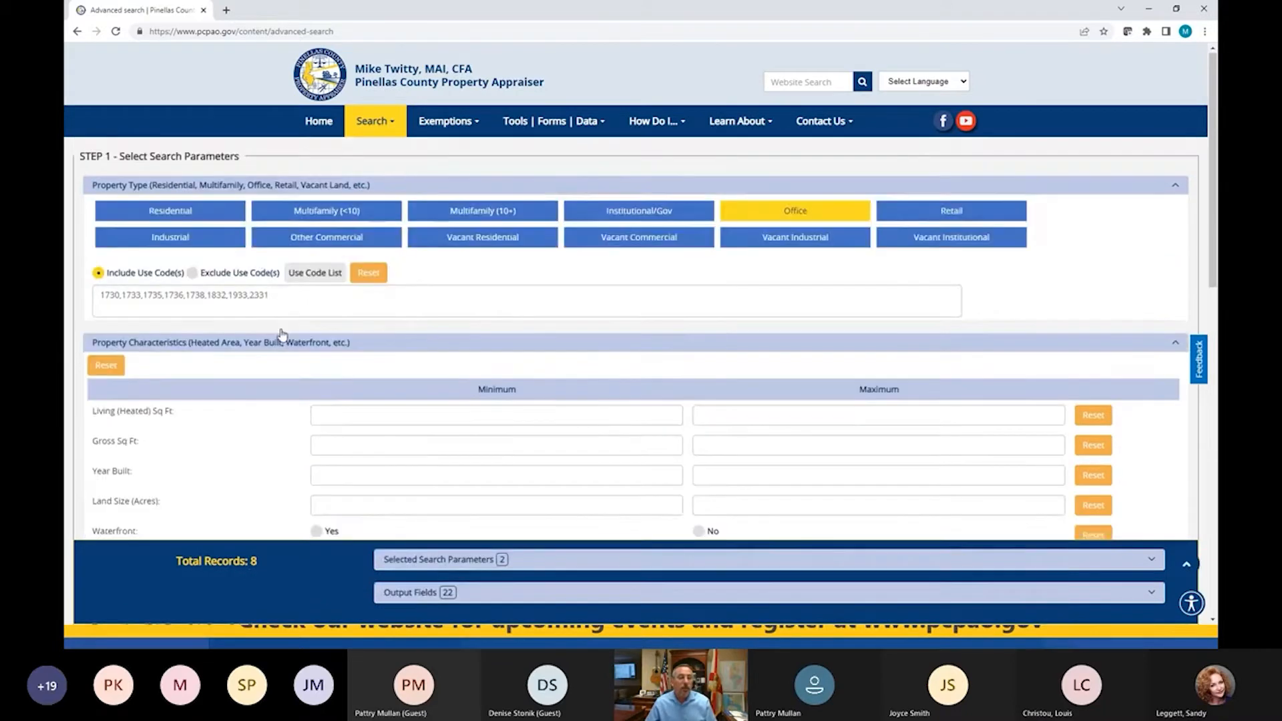
scroll(282, 337, up, 2)
scroll(232, 466, down, 2)
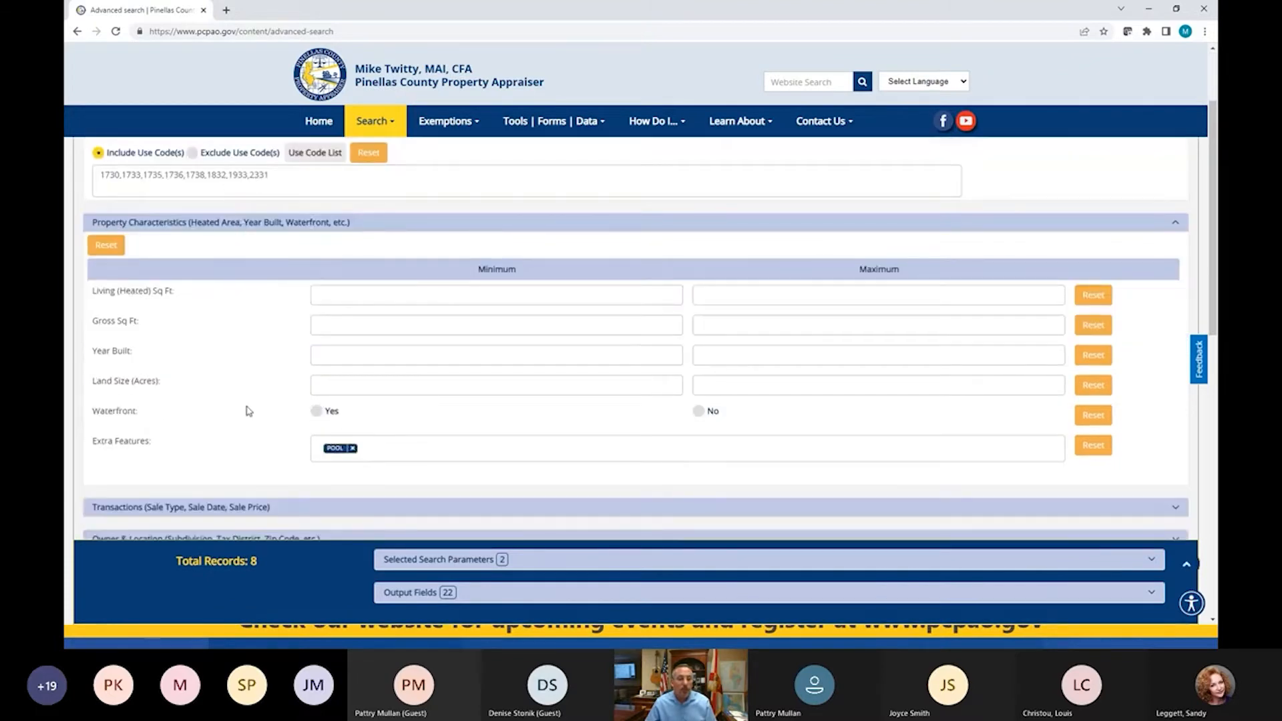
scroll(249, 422, down, 2)
scroll(234, 307, up, 2)
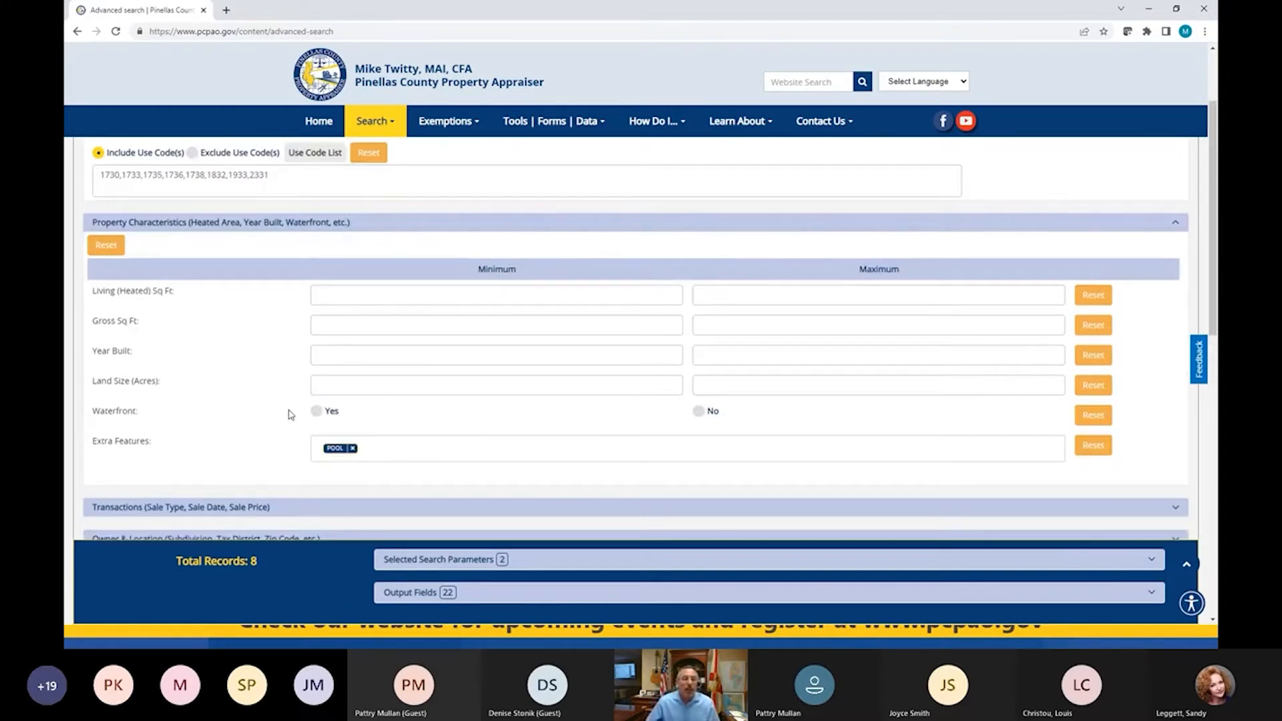
click(317, 412)
click(701, 413)
click(1092, 415)
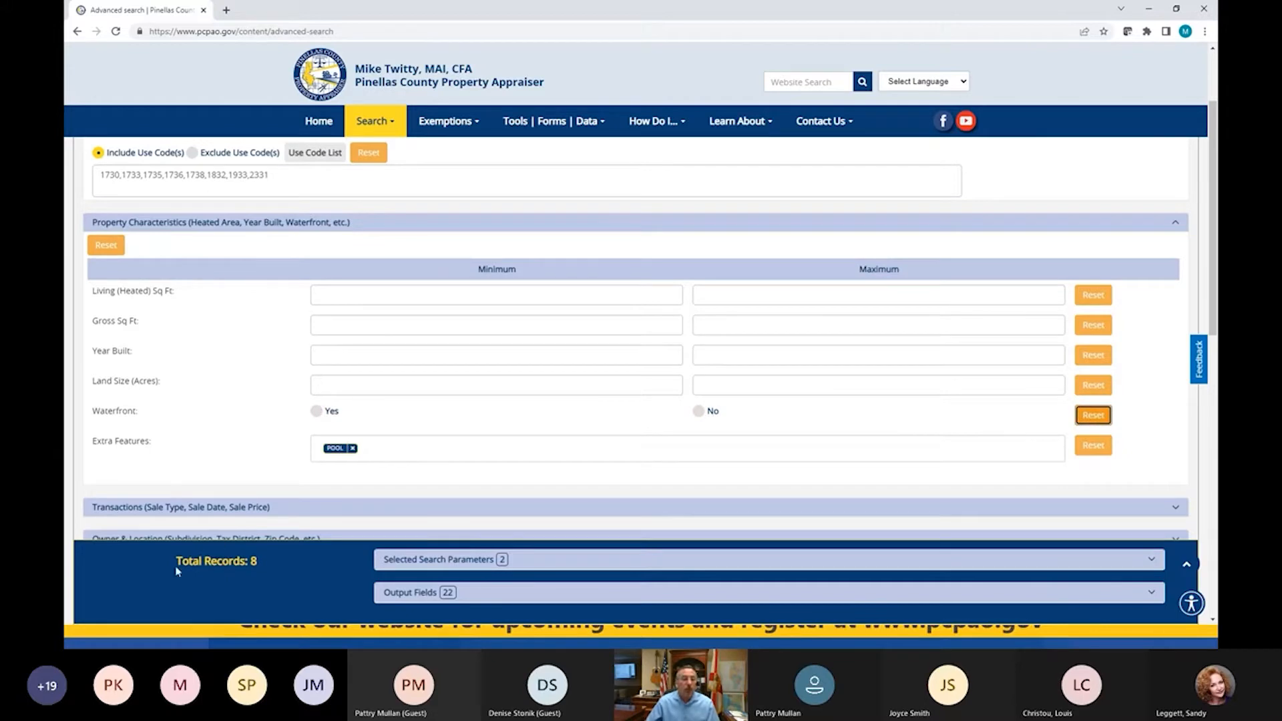
- Expand the summaries of the selected search parameters and output fields to review what is included
scroll(249, 428, down, 2)
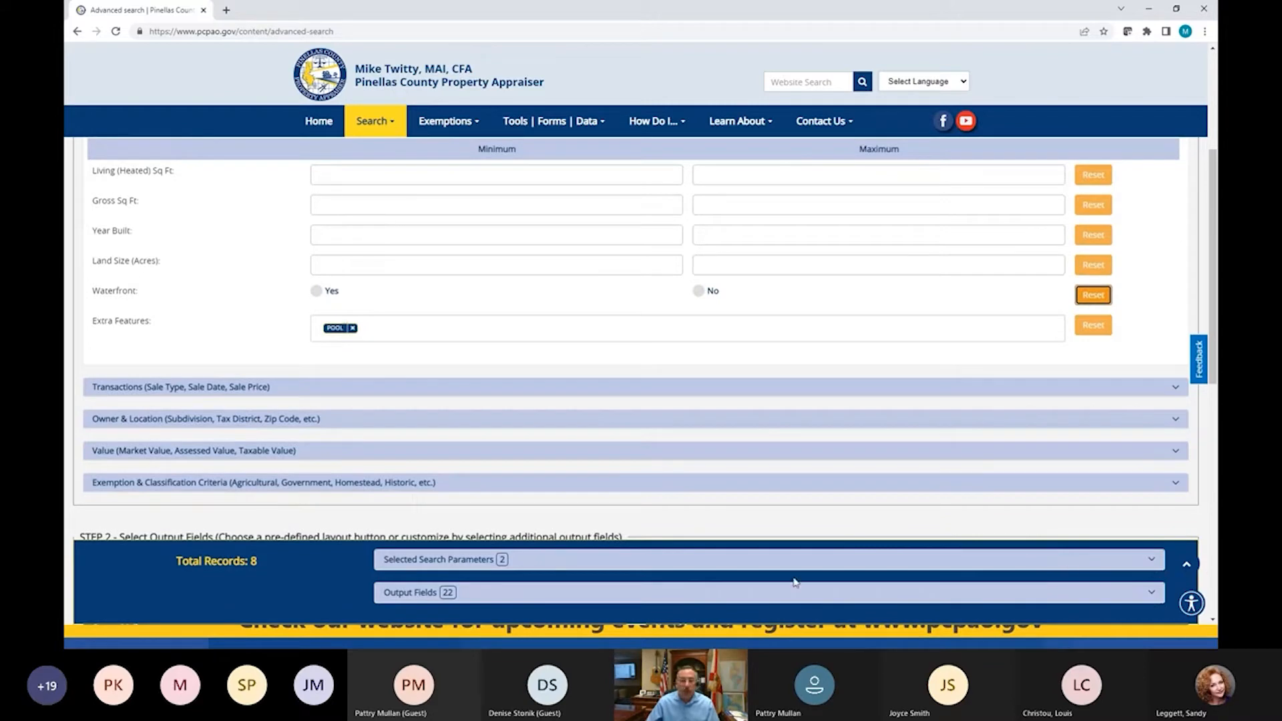
click(542, 567)
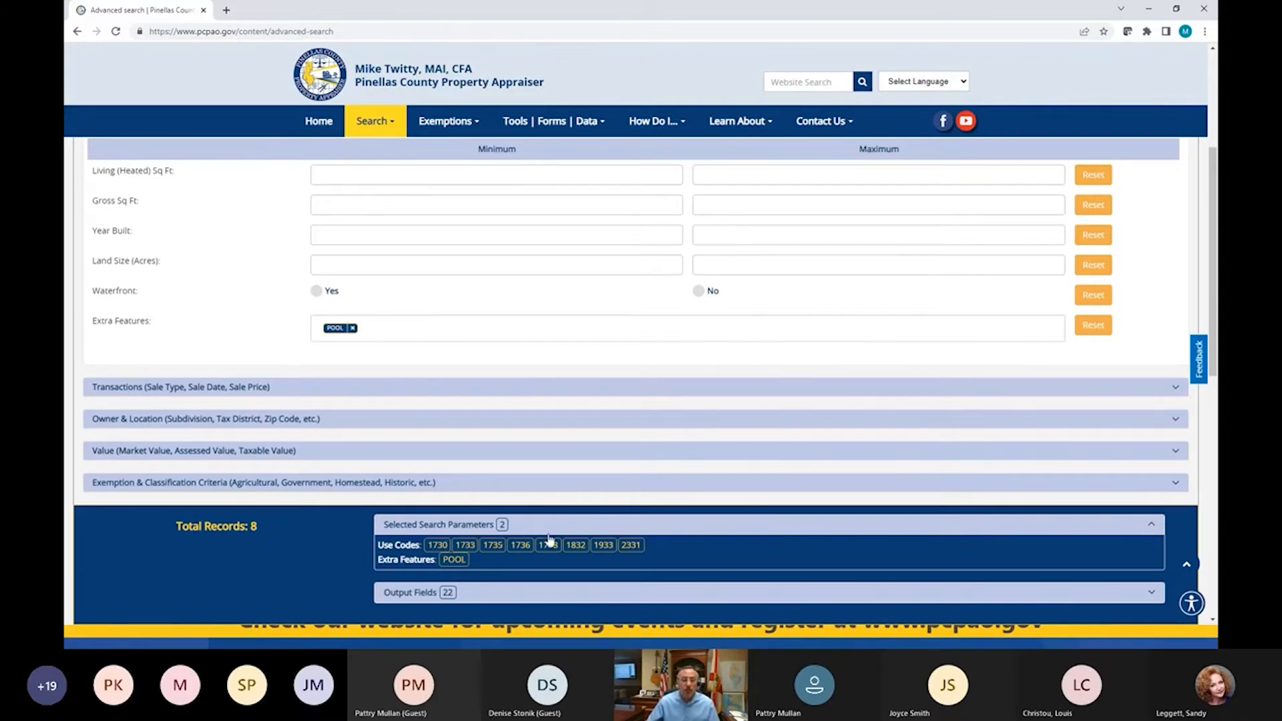
click(553, 593)
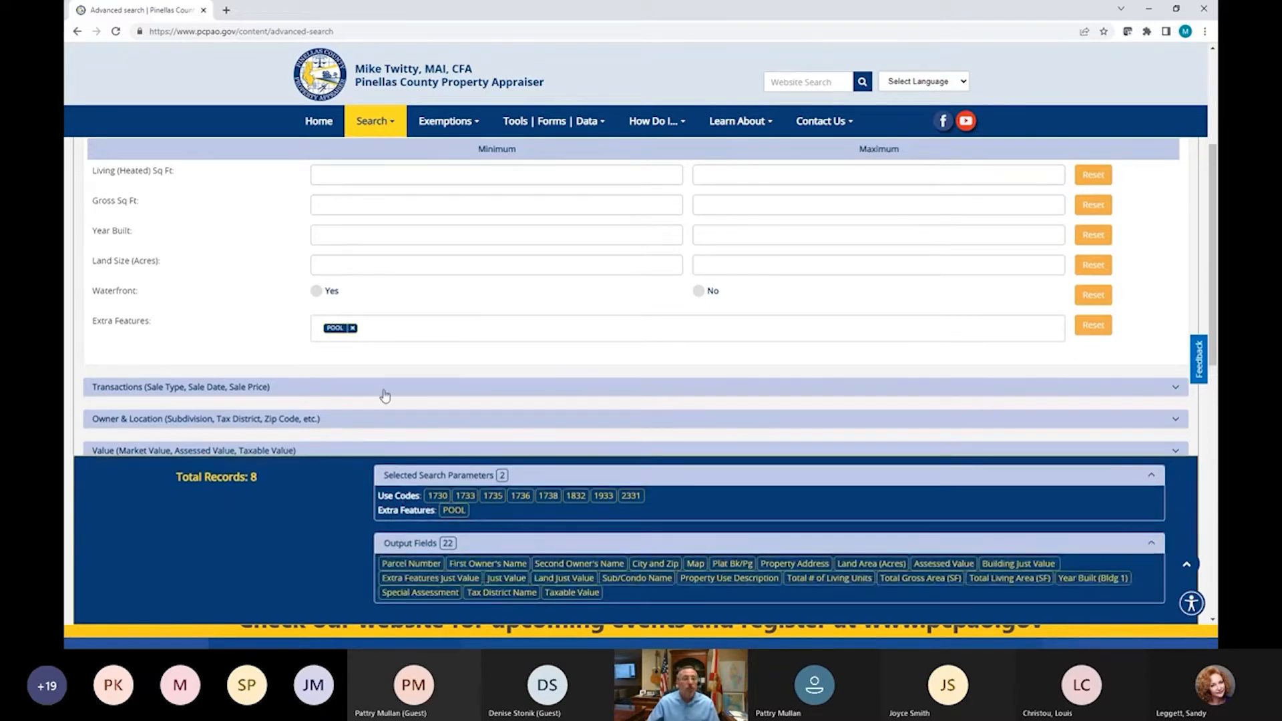
- Try the Property Mailing Address and Residential Sales ($/SF) output layouts, and settle on Non-Residential Sales ($/SF)
scroll(385, 397, down, 2)
scroll(318, 337, down, 1)
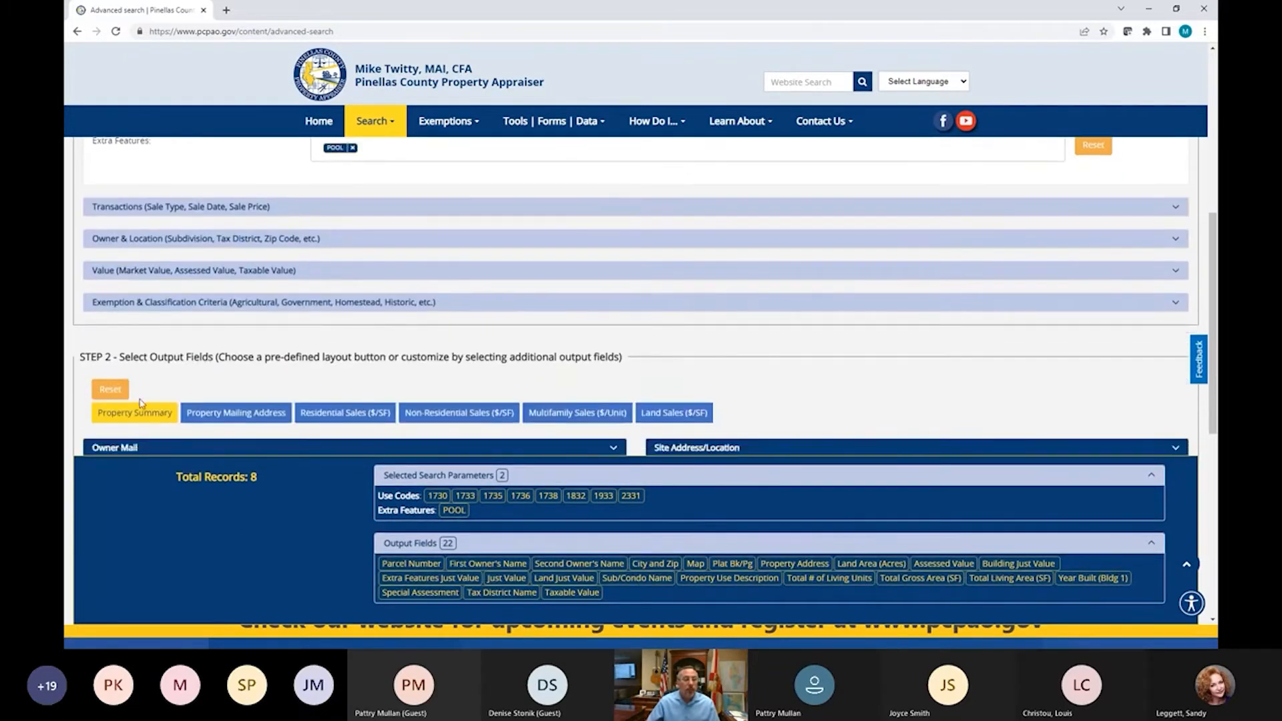
scroll(320, 315, down, 2)
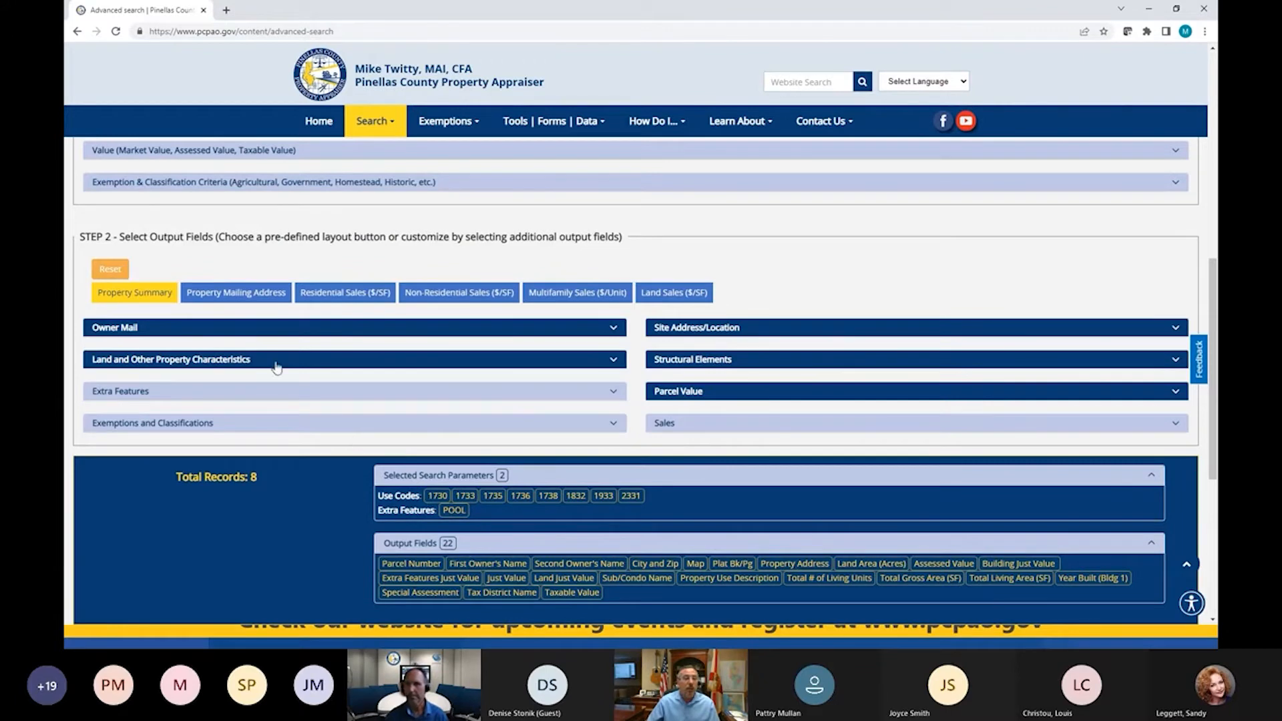
click(244, 299)
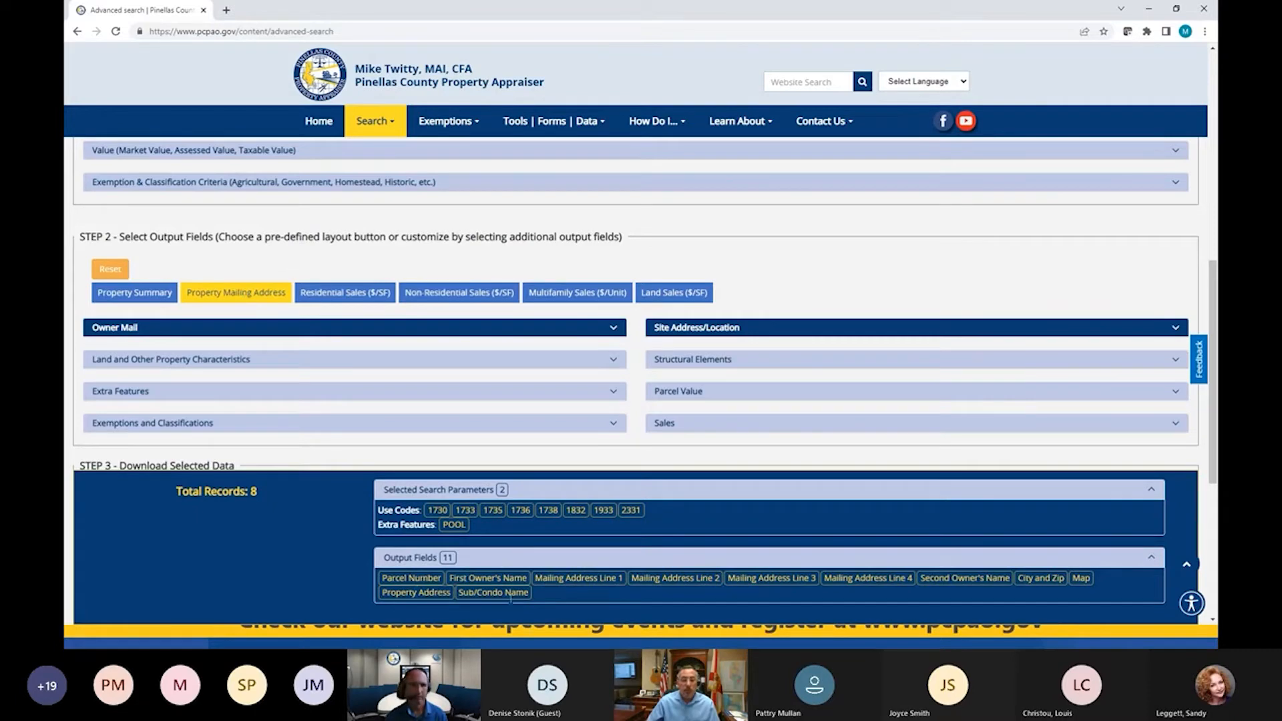
click(377, 298)
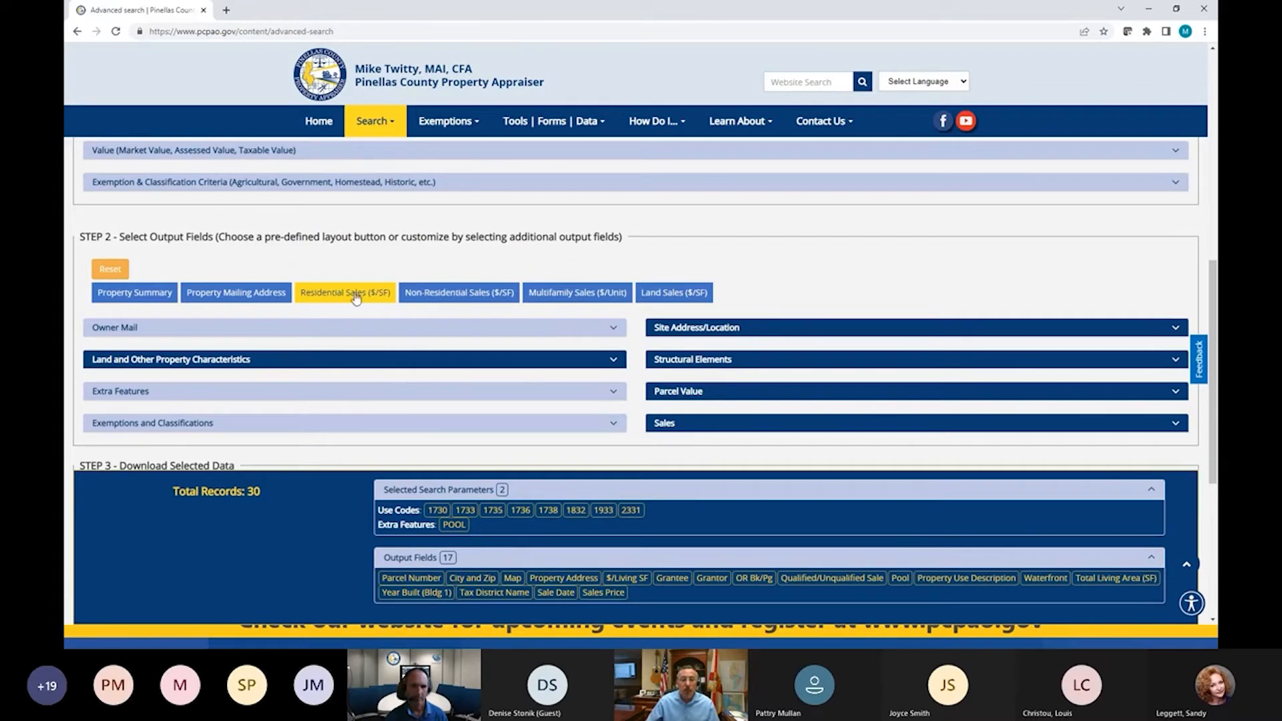
click(451, 294)
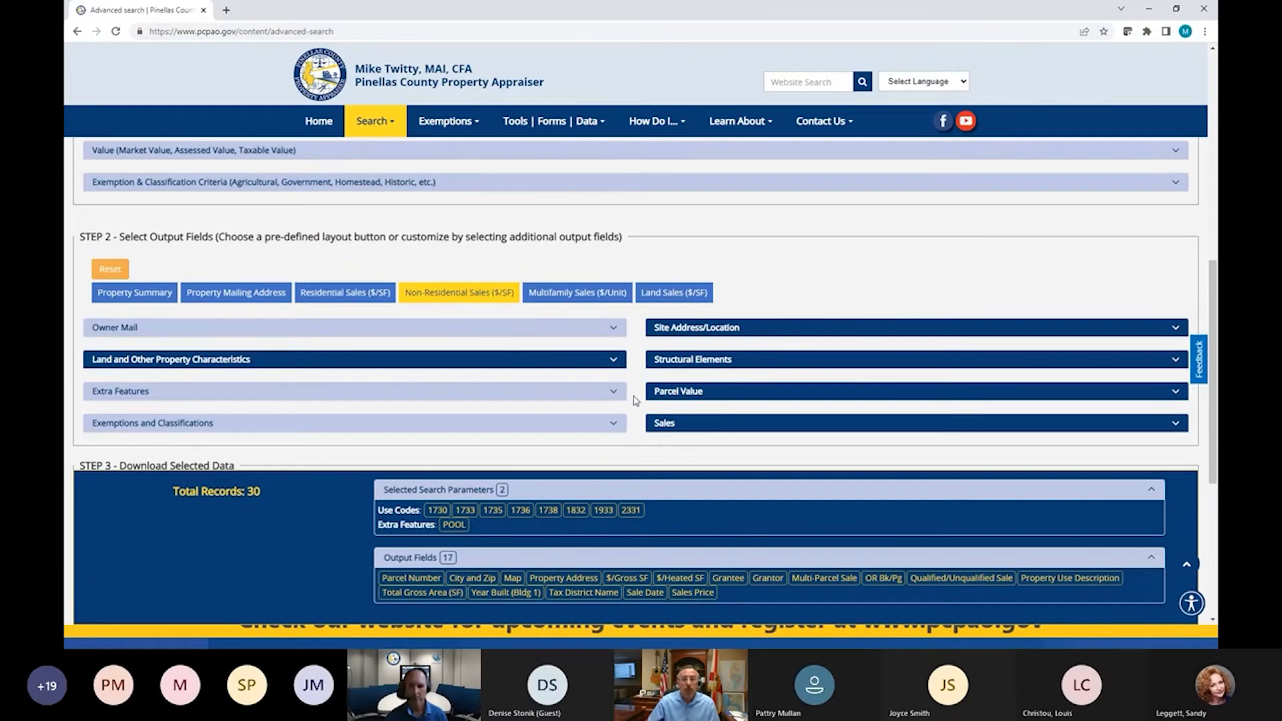
- Remove Property Use Description from the output fields in the Land and Other Property Characteristics group
click(613, 366)
scroll(414, 394, down, 3)
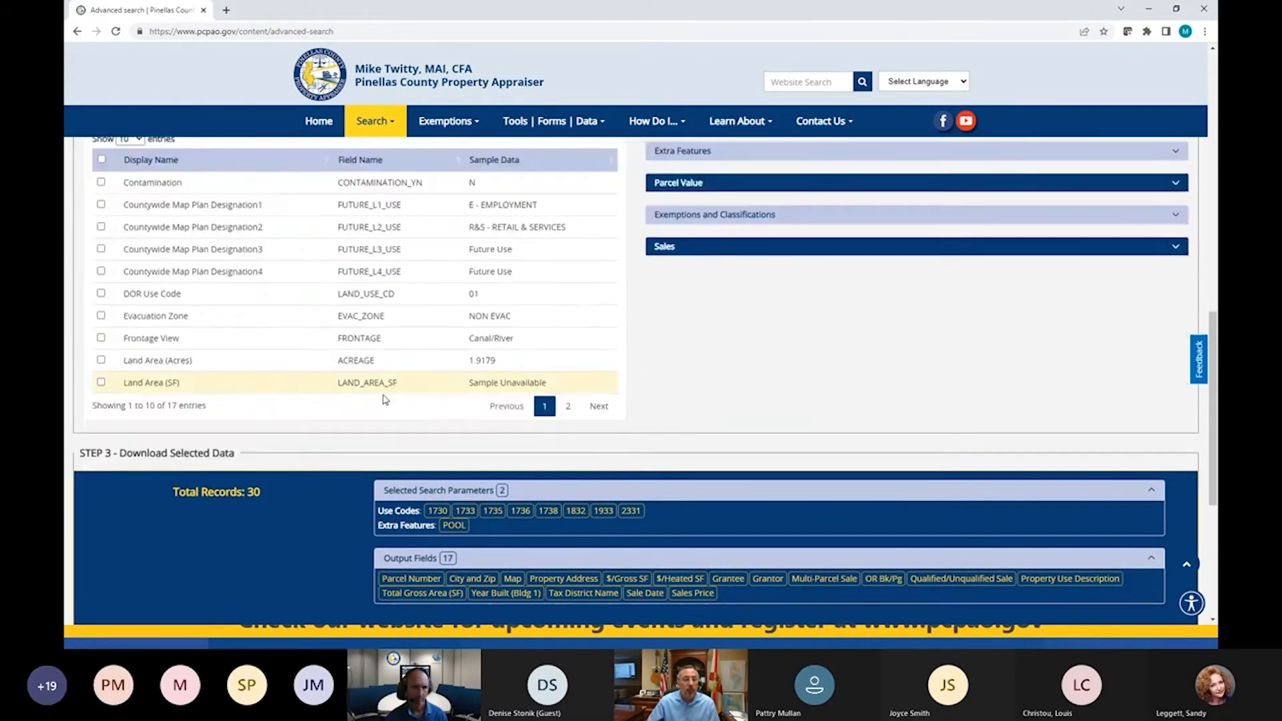
click(563, 406)
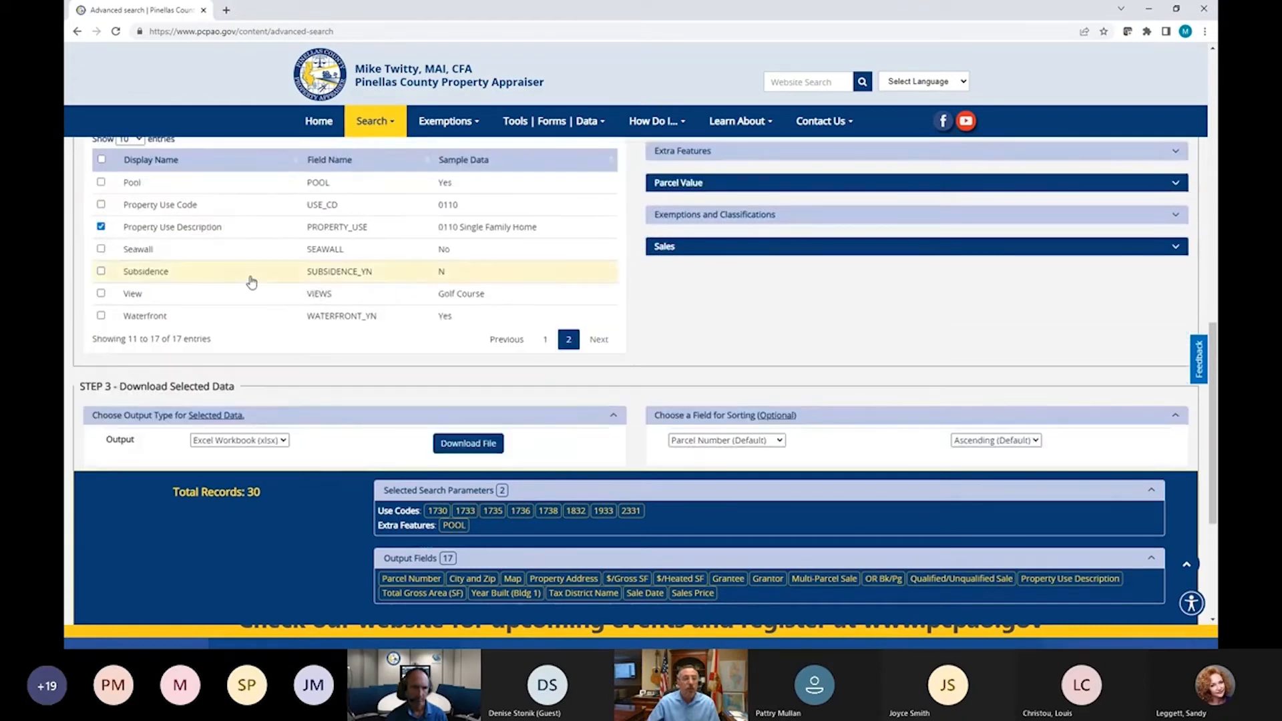
scroll(267, 293, up, 1)
click(101, 286)
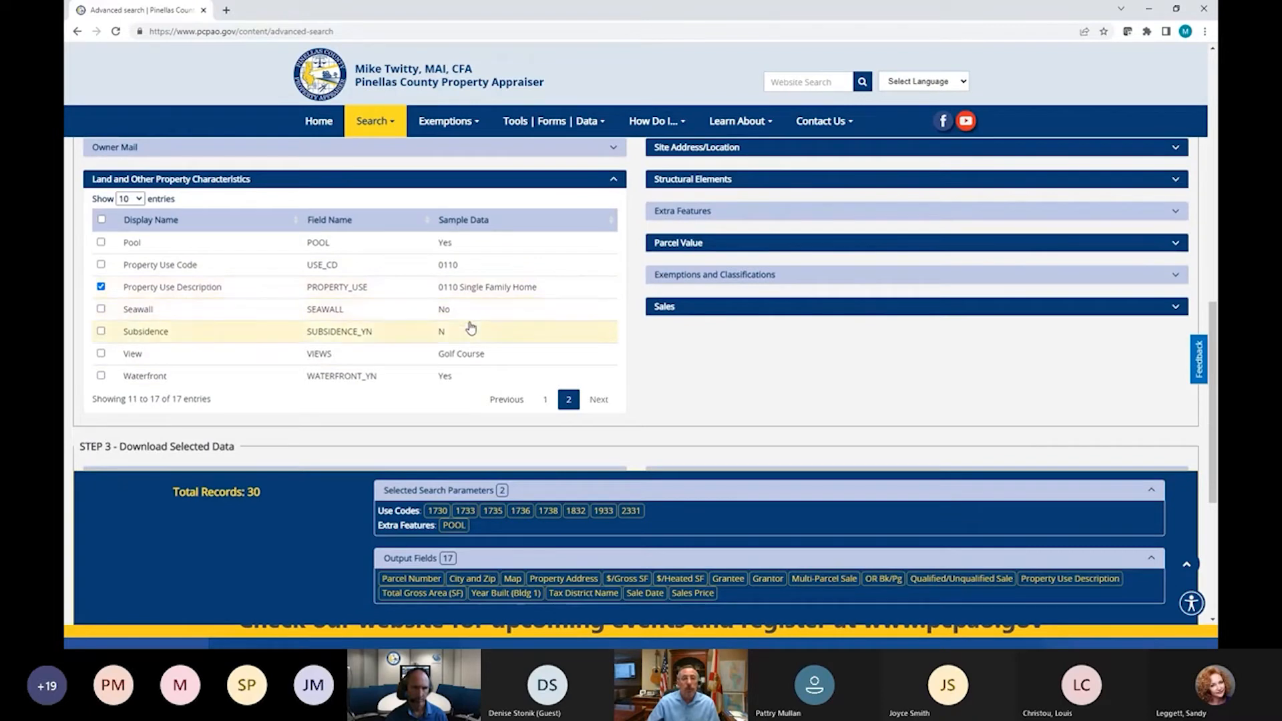
scroll(468, 323, up, 1)
click(101, 346)
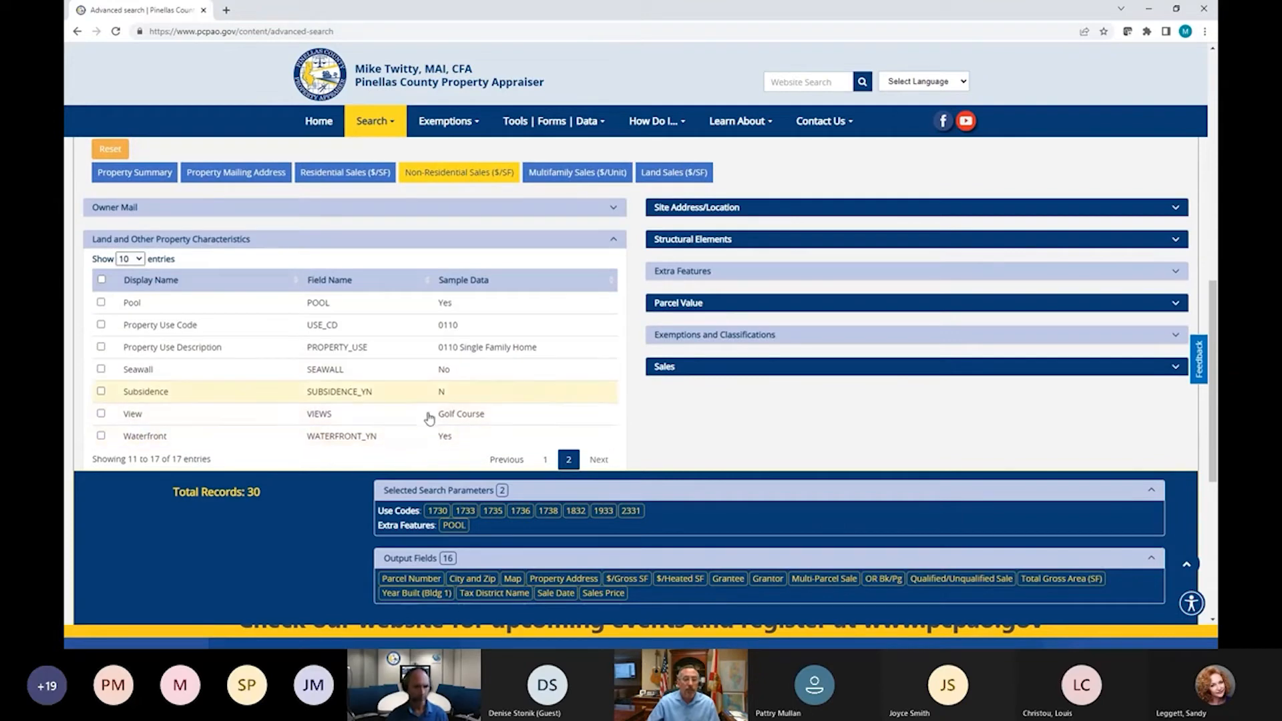
- Add Property Use Description and Seawall to the output fields, and collapse the Land and Other Property Characteristics group
click(101, 347)
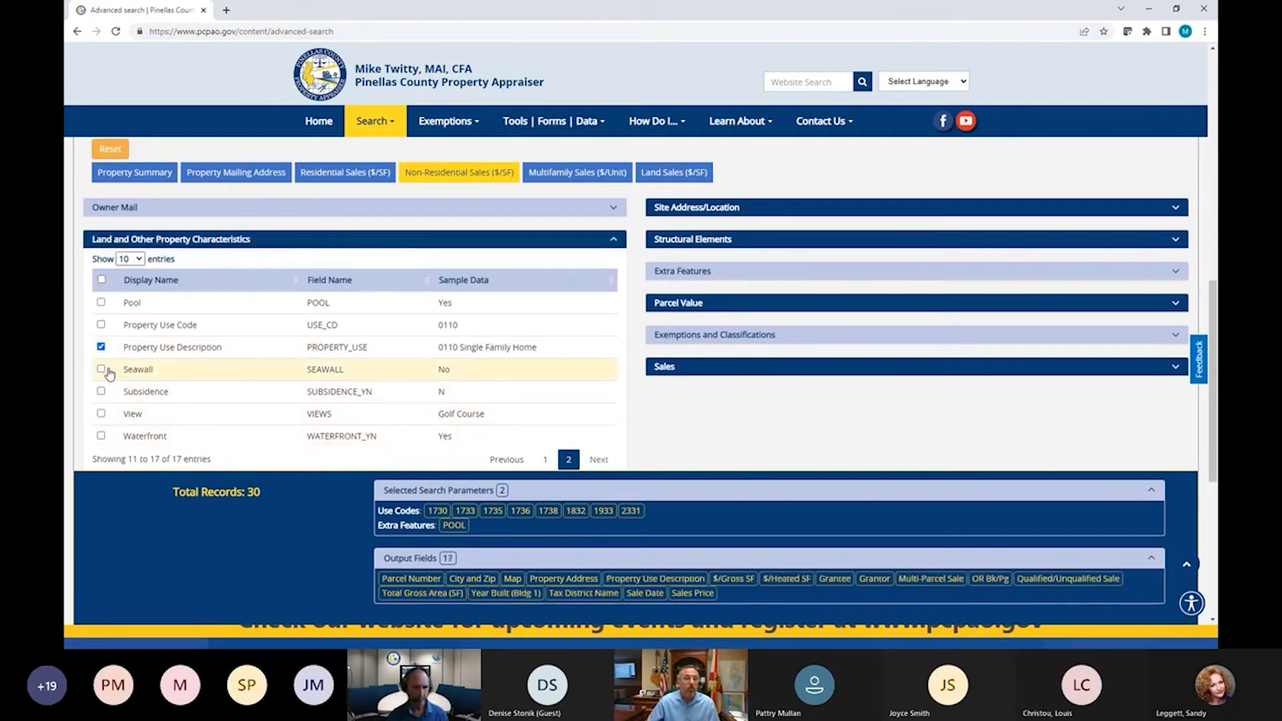
click(102, 369)
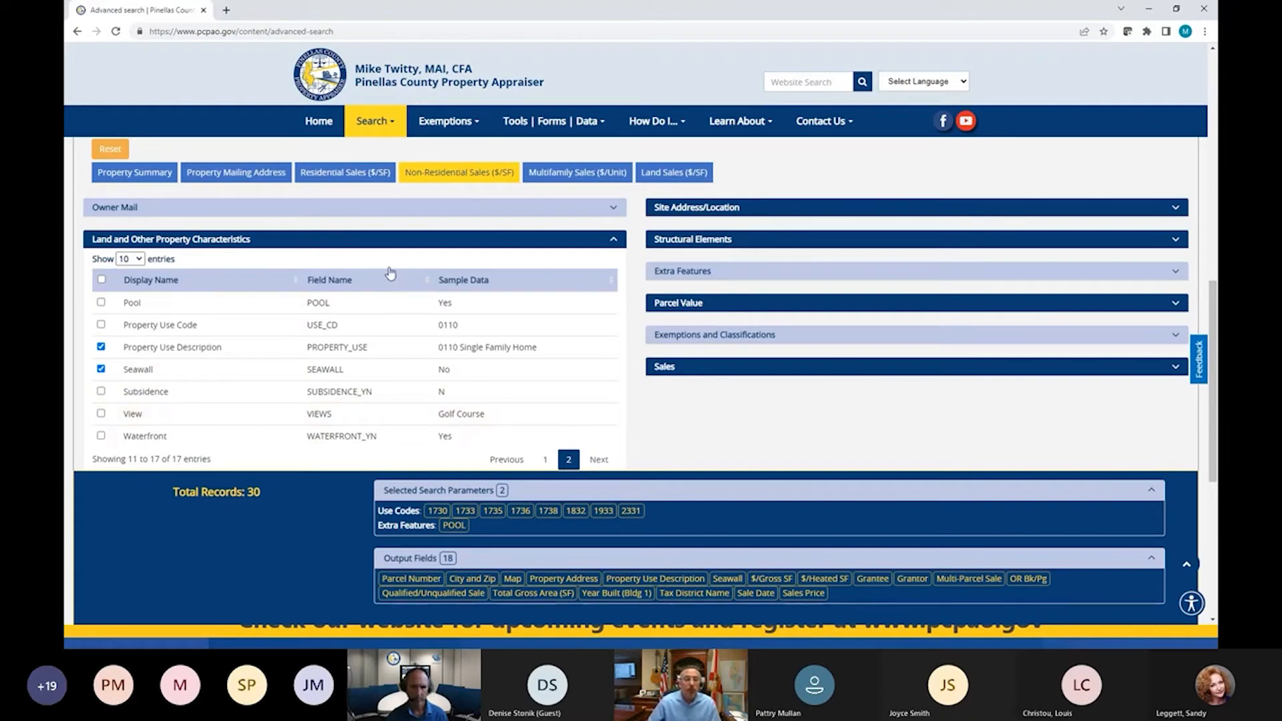
click(388, 240)
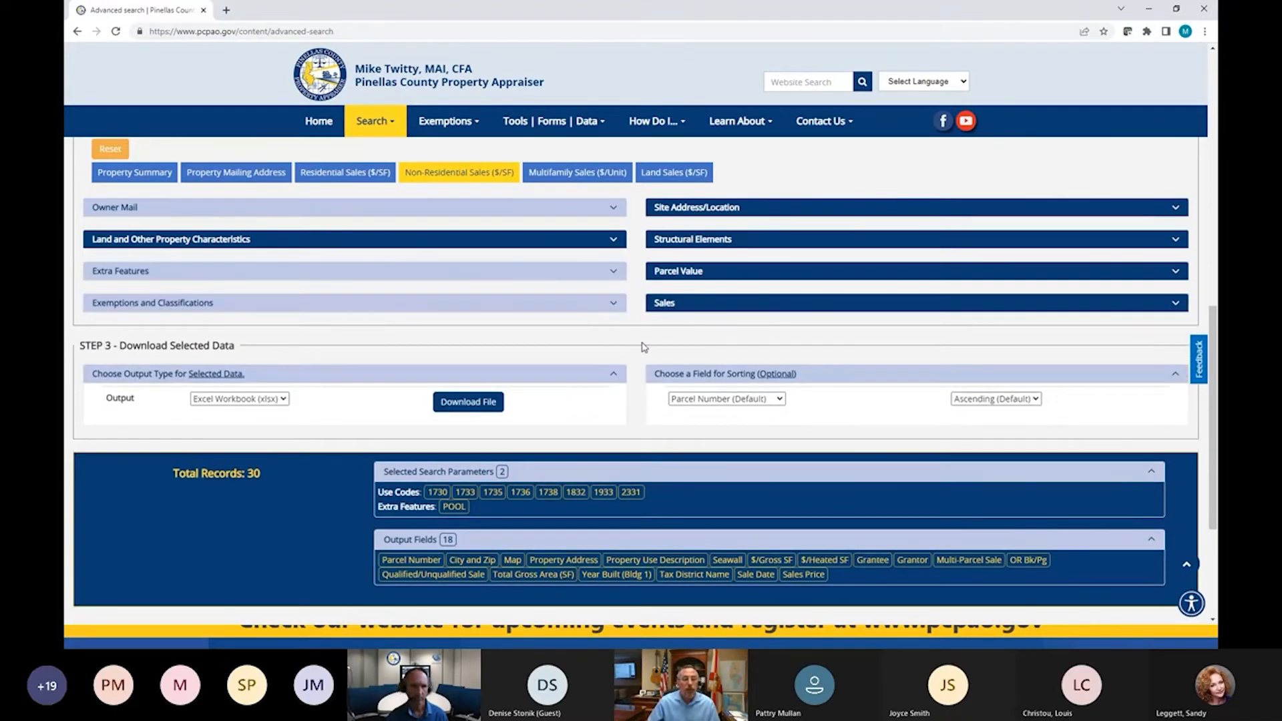
- Check the available output file types, keep Excel Workbook (xlsx), and download the selected data
scroll(601, 342, down, 1)
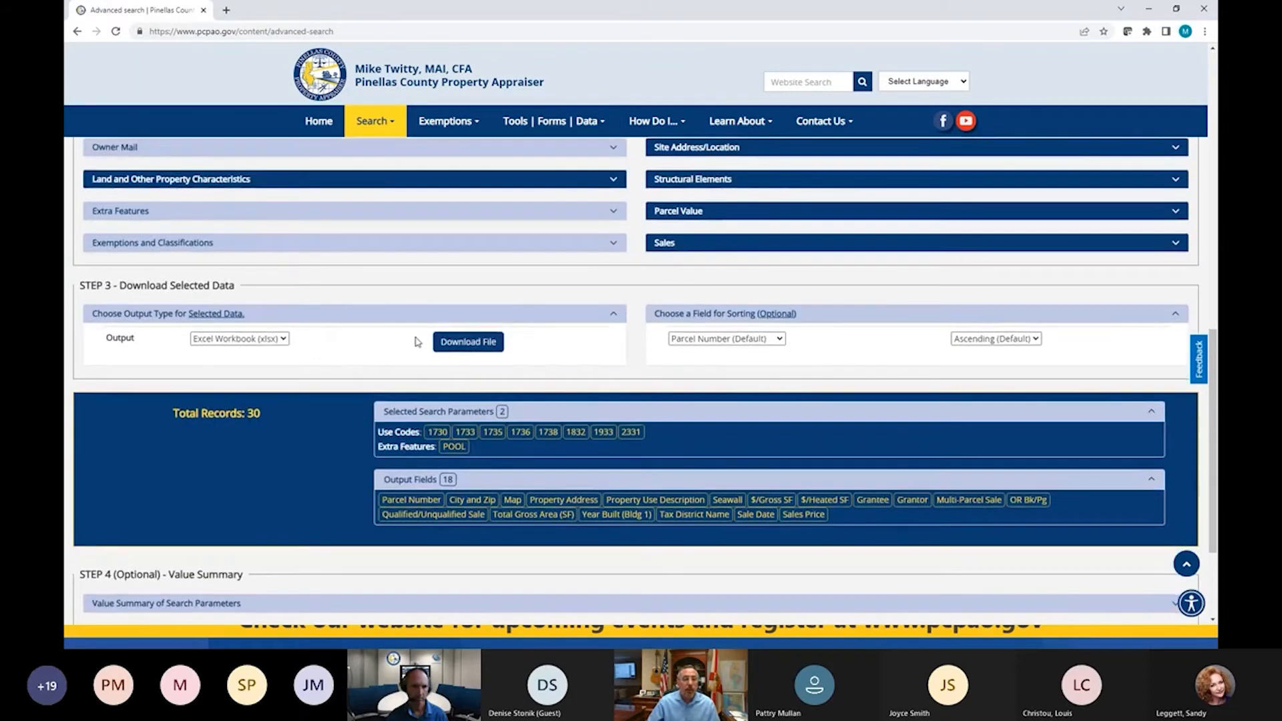
click(283, 339)
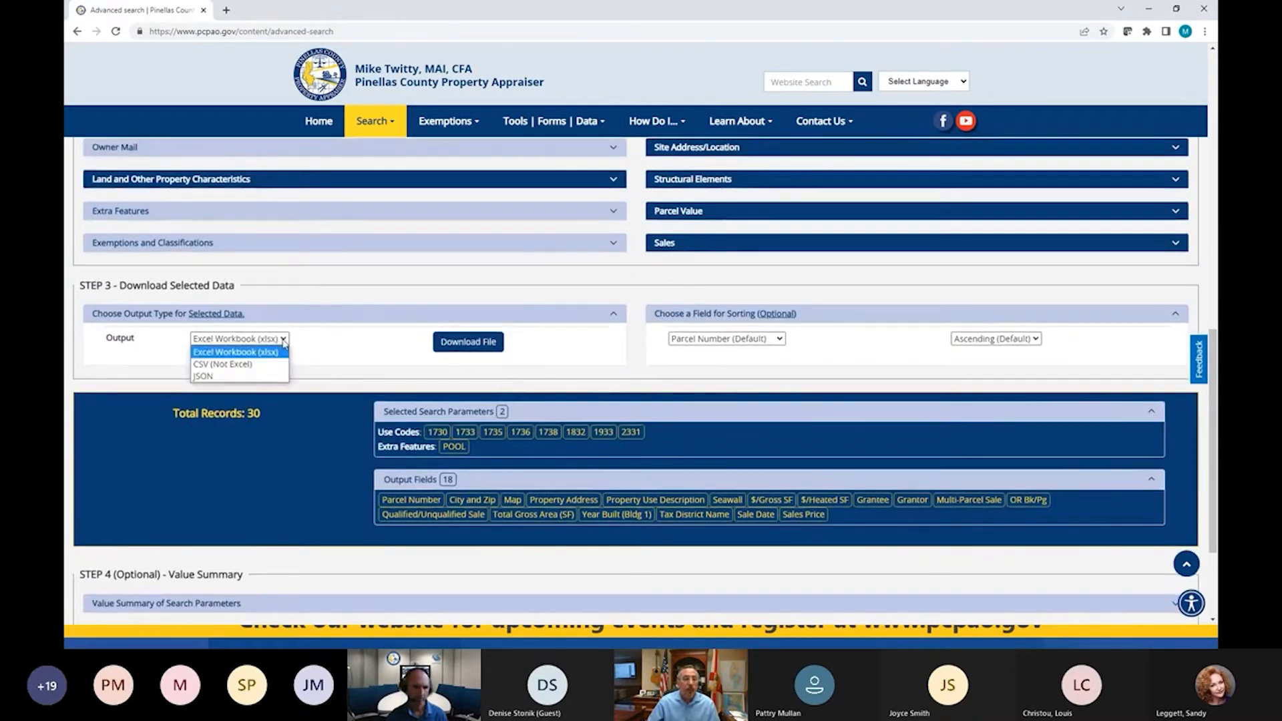
click(283, 340)
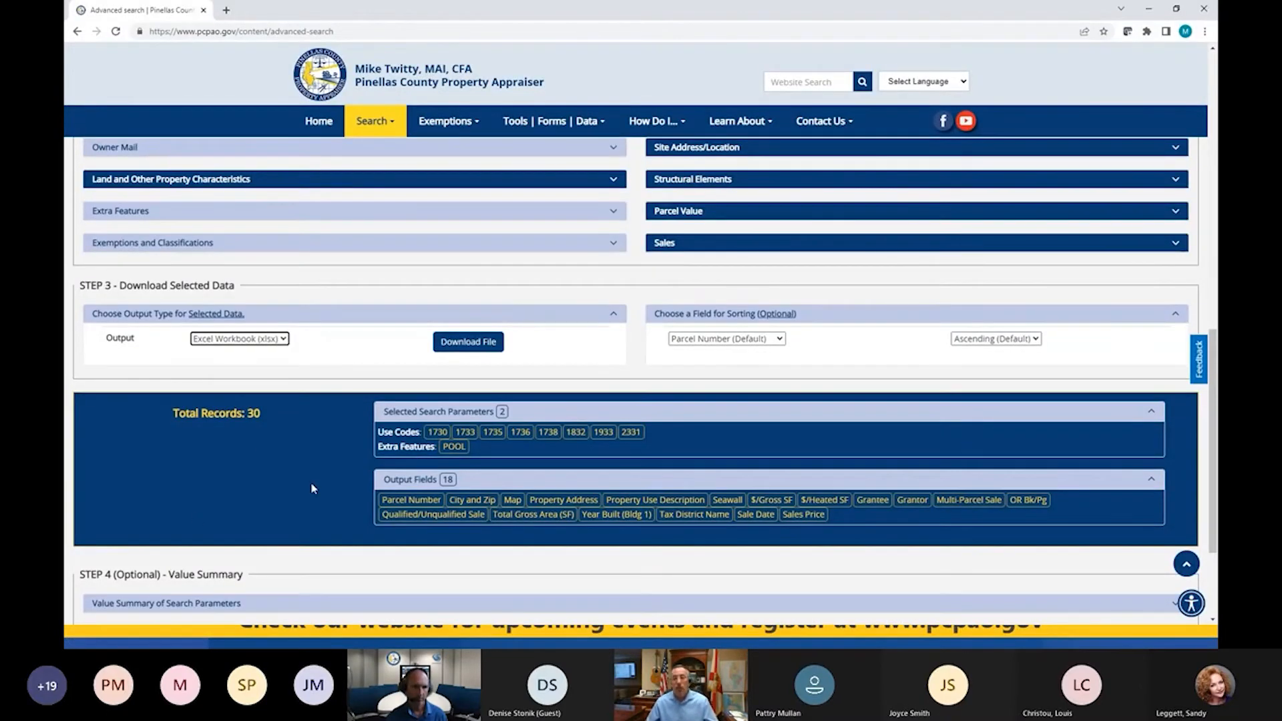
click(468, 341)
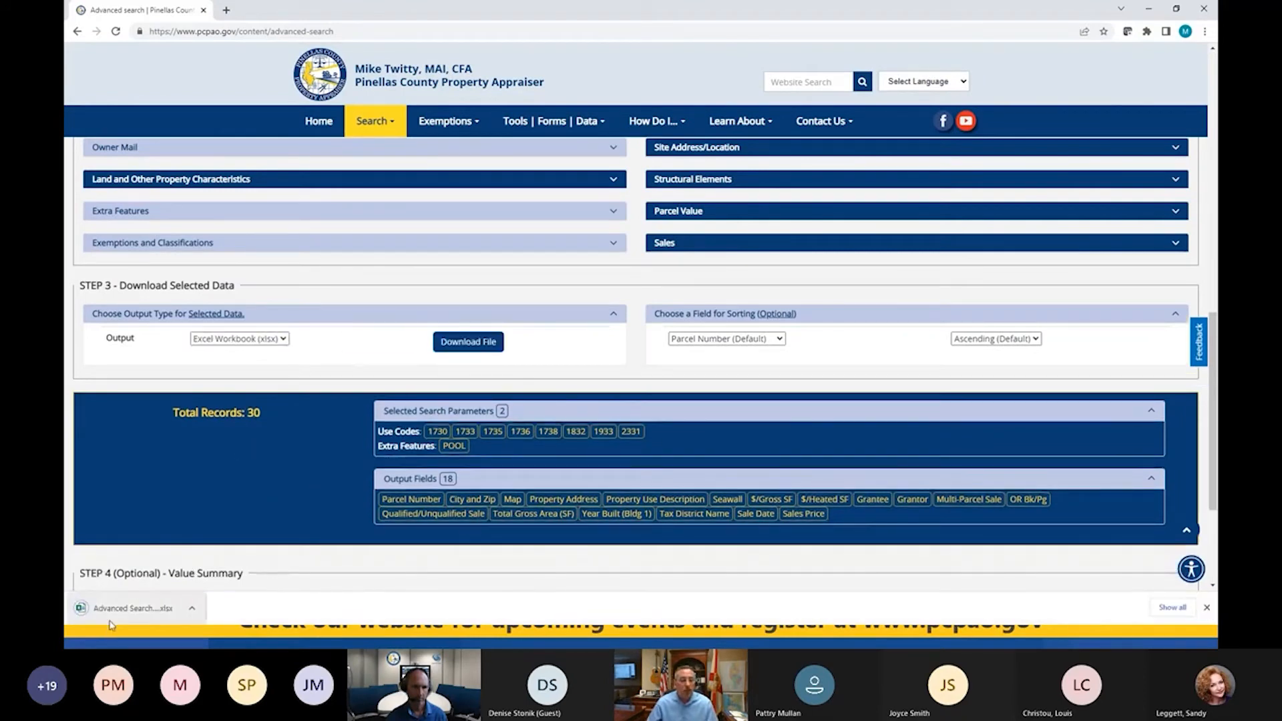
- Open the downloaded advanced search workbook in Excel and enable editing
click(192, 607)
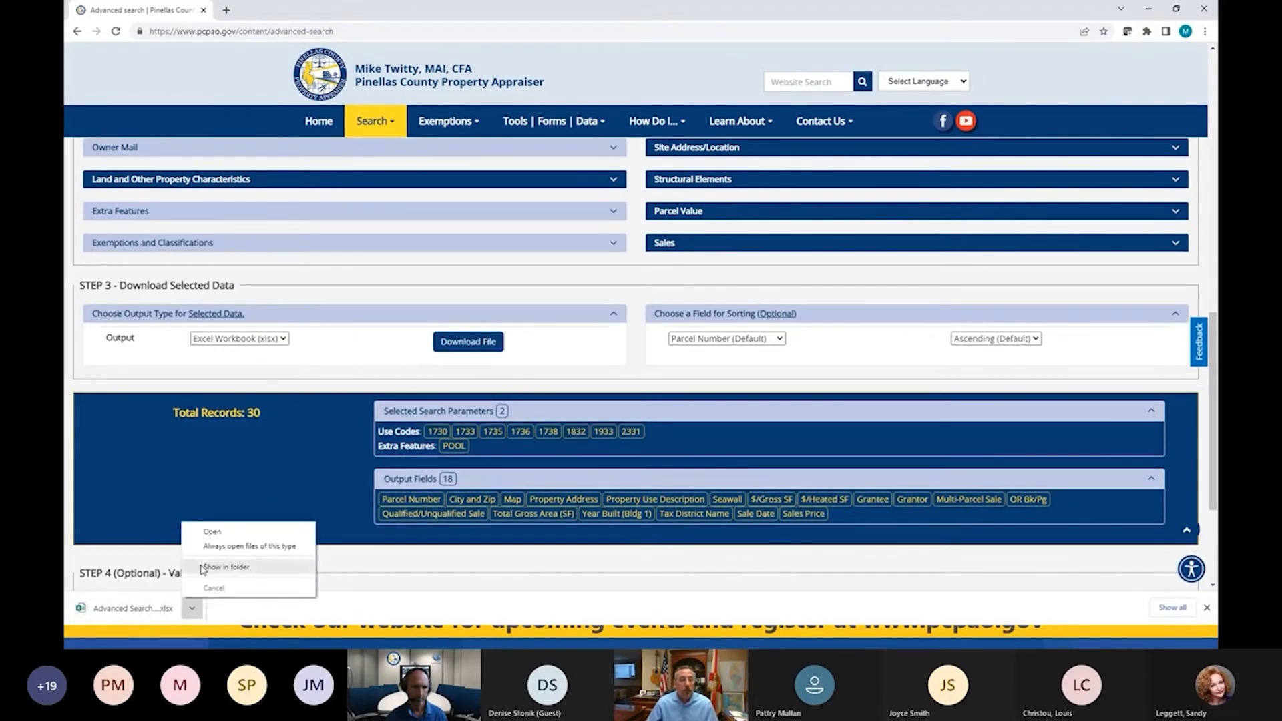
click(200, 533)
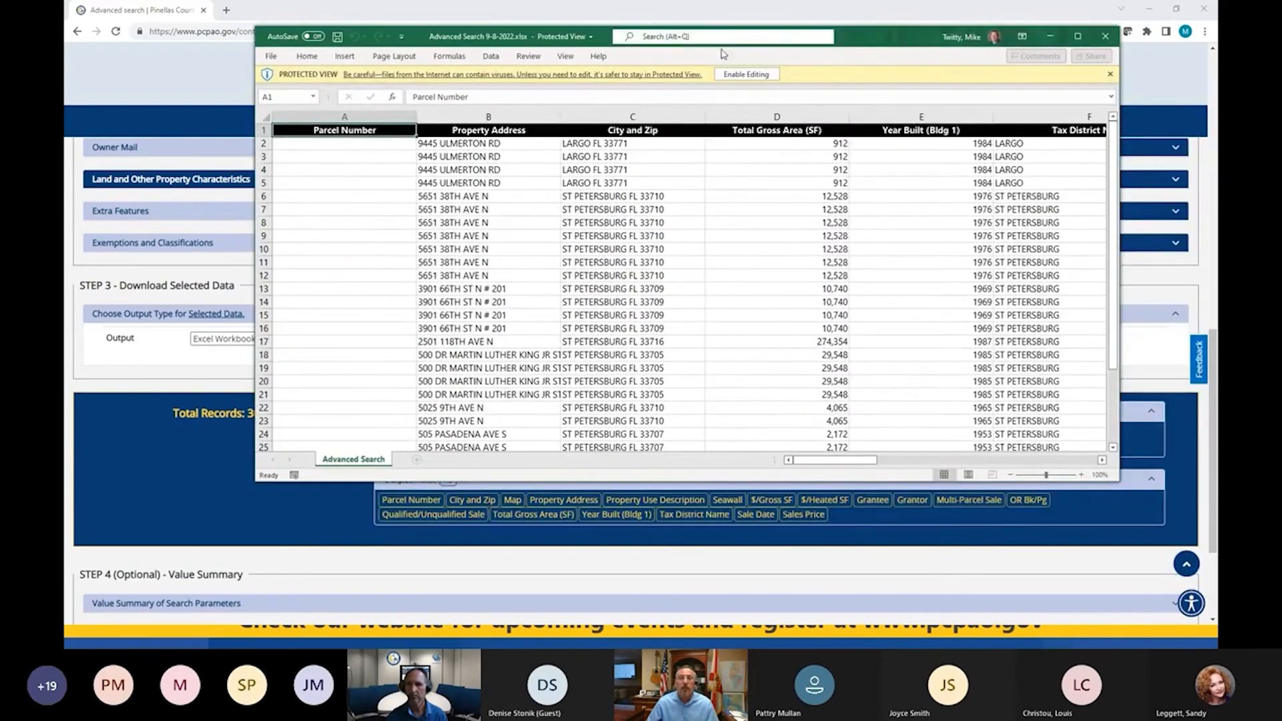
drag(883, 40, 837, 58)
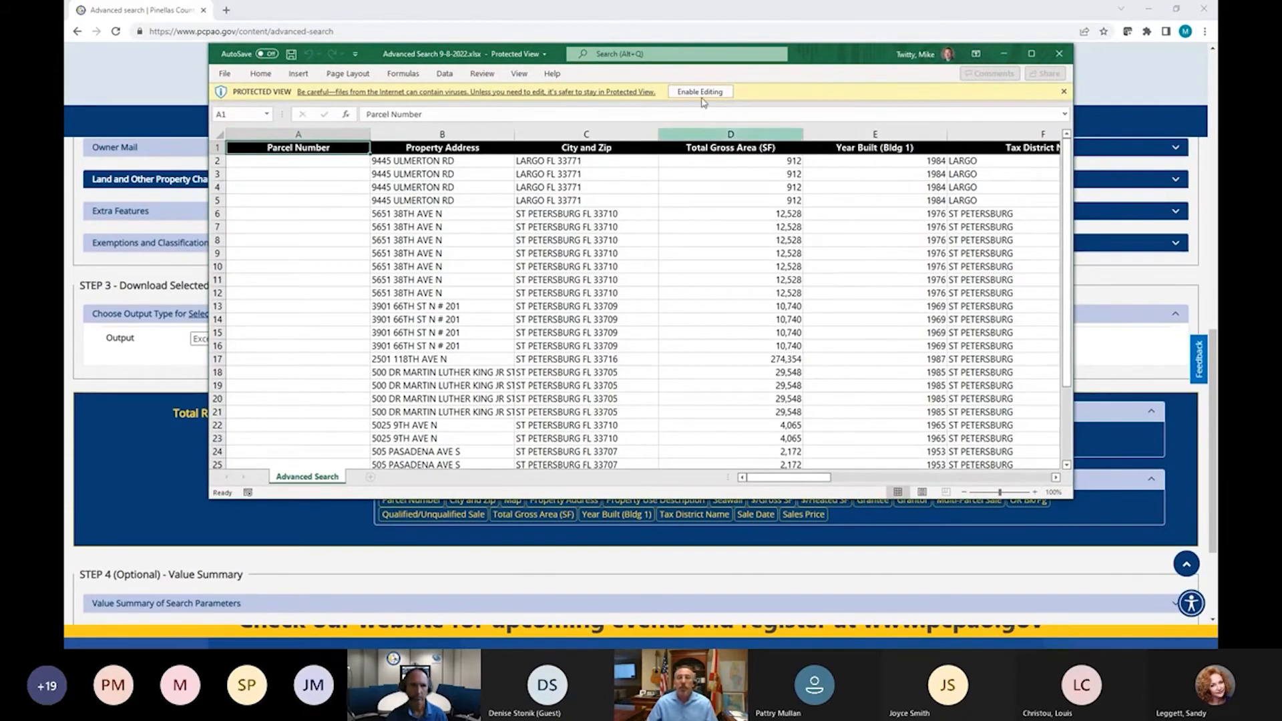
click(701, 95)
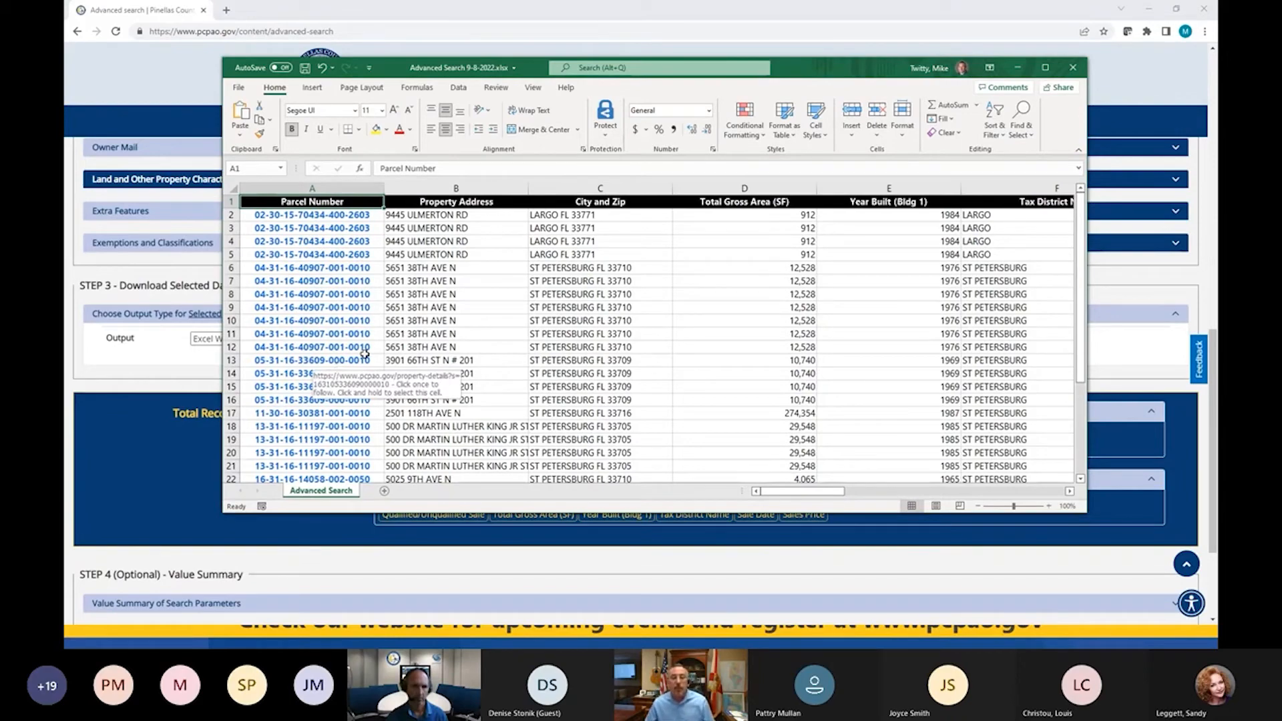
- Examine the workbook's columns from Parcel Number through Map, and close the workbook
drag(794, 495, 1019, 486)
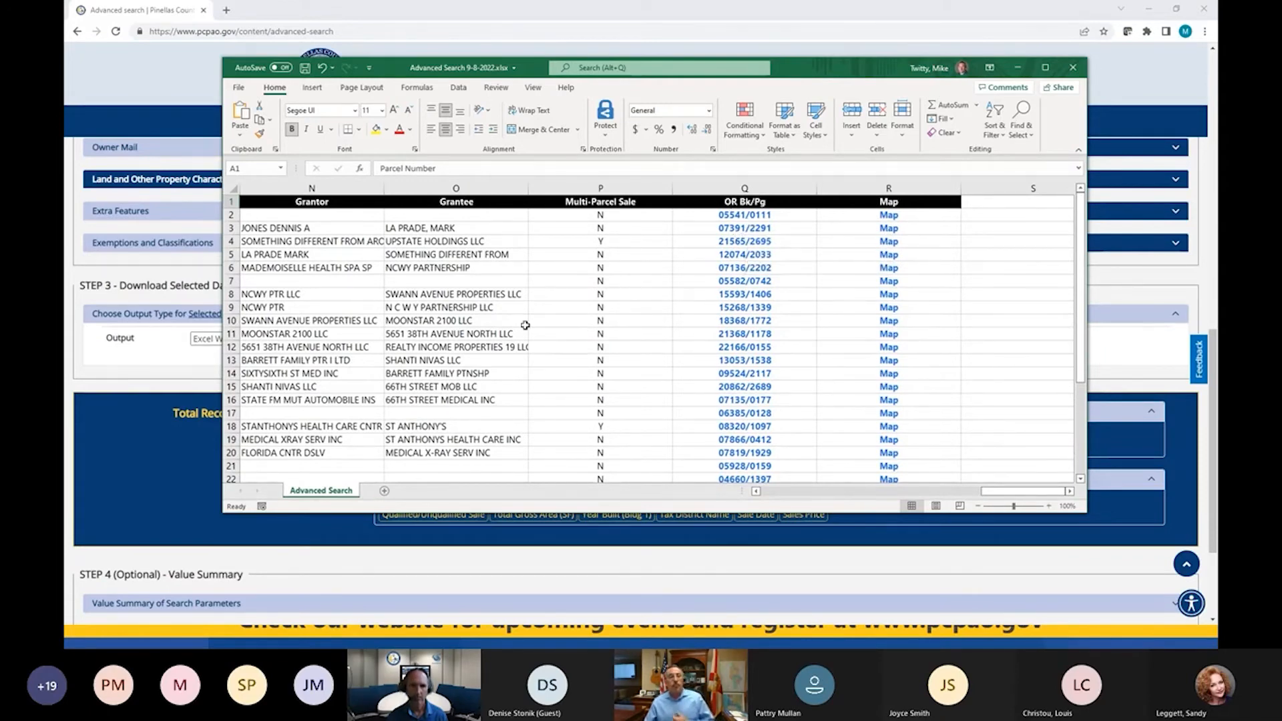
drag(1007, 491, 793, 483)
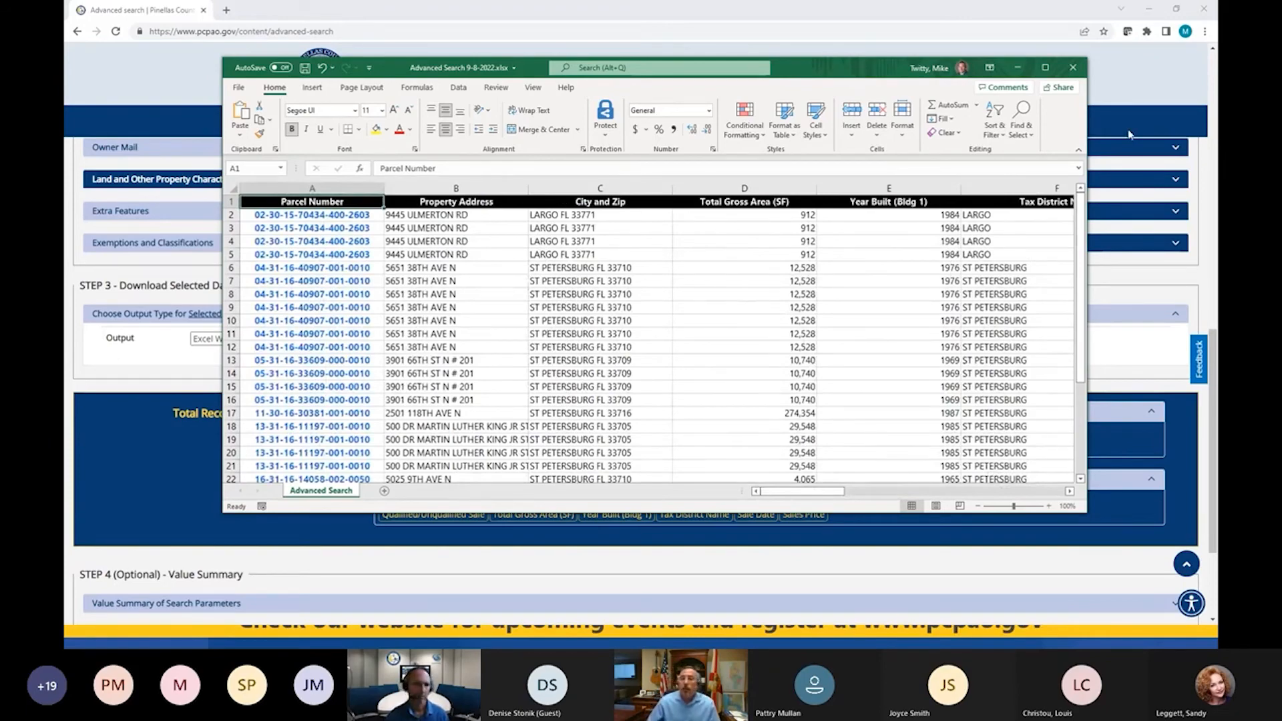
click(1071, 67)
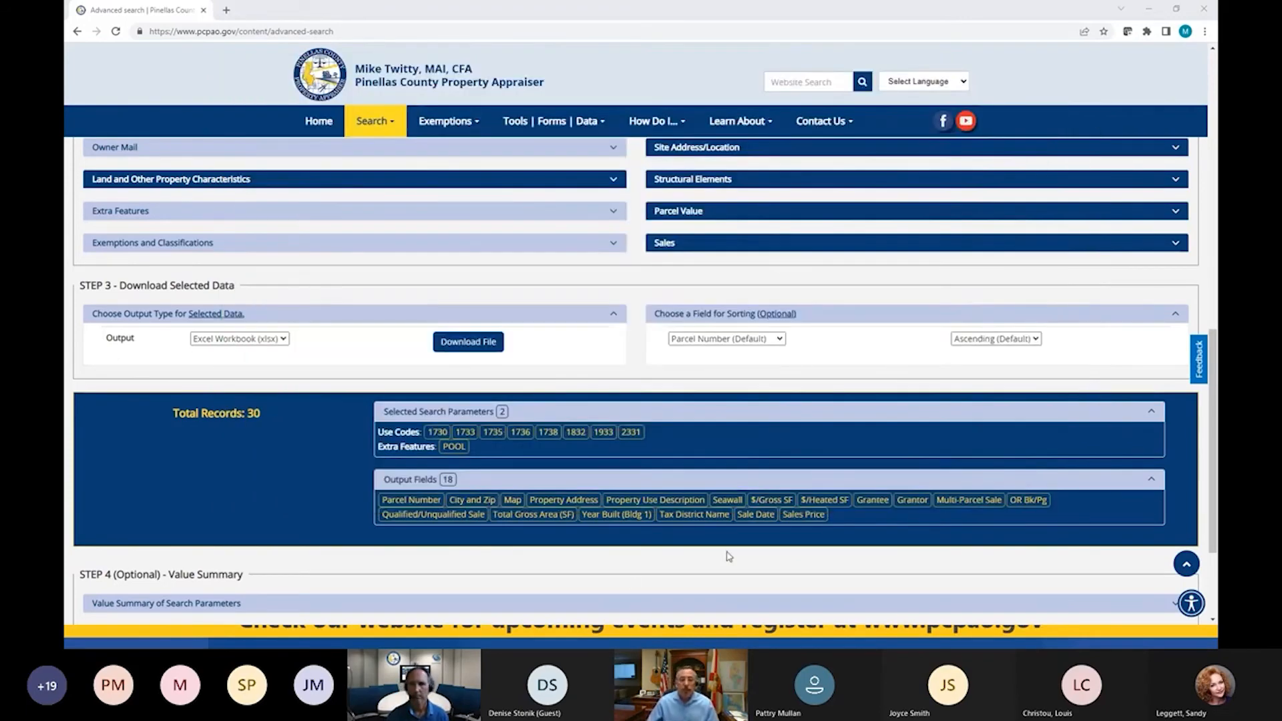
- Expand the Value Summary of Search Parameters and generate the summary for the current search
scroll(729, 556, down, 3)
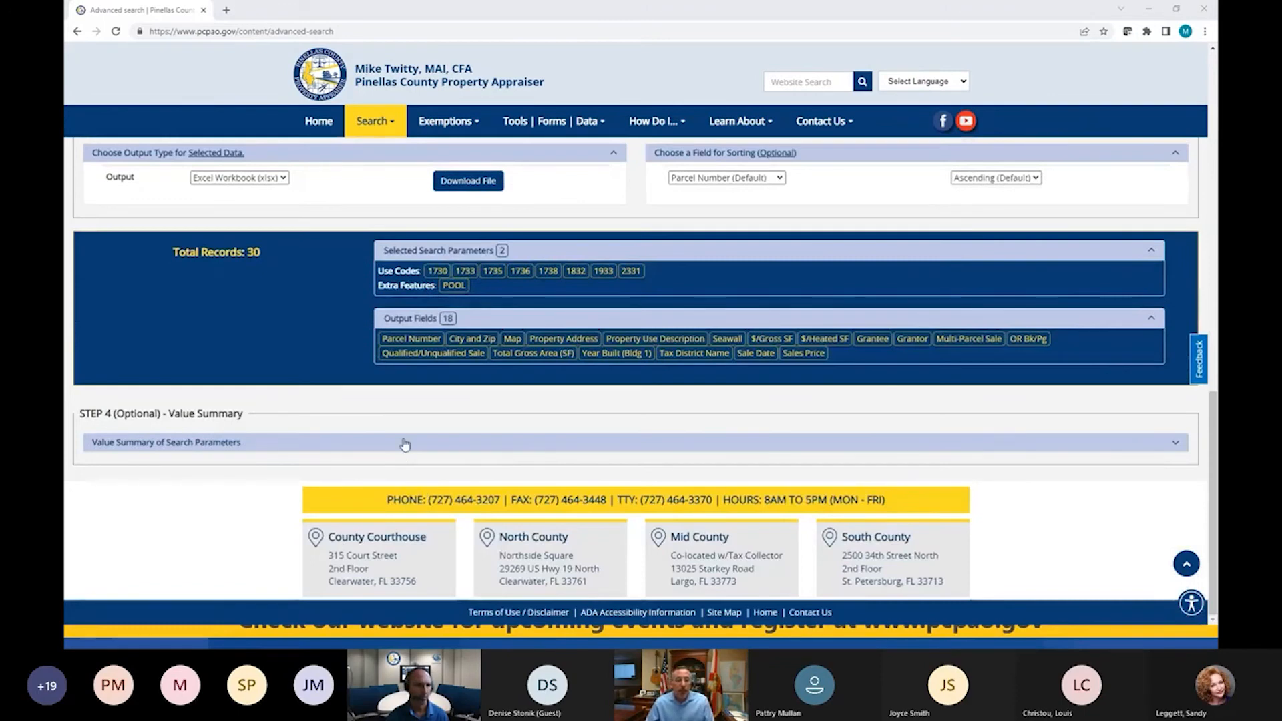
click(405, 445)
scroll(469, 342, down, 2)
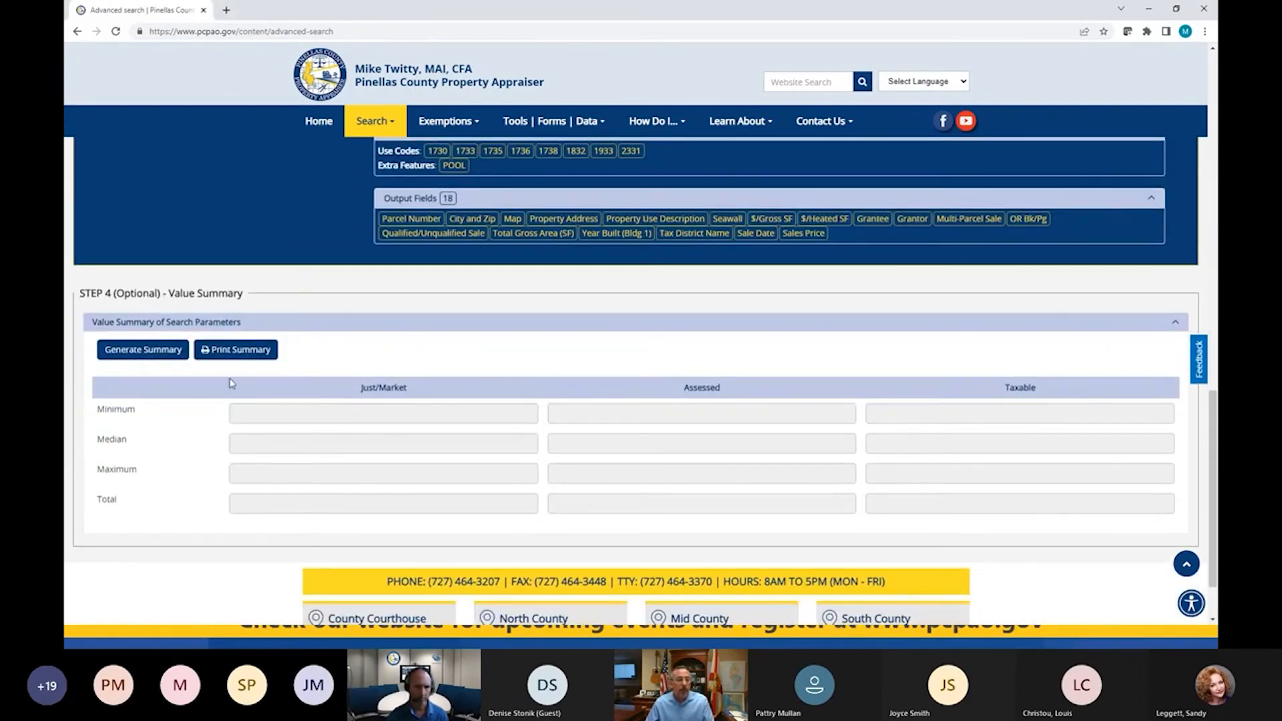
click(364, 325)
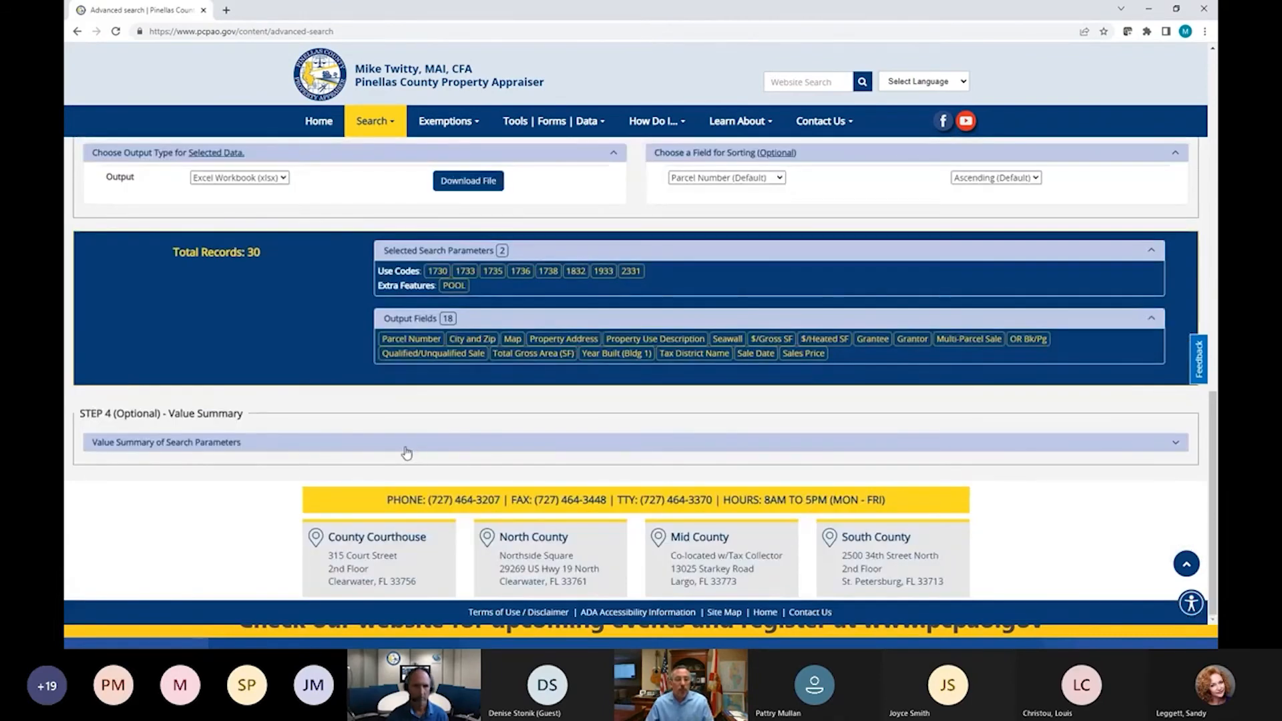
click(407, 444)
scroll(328, 422, down, 2)
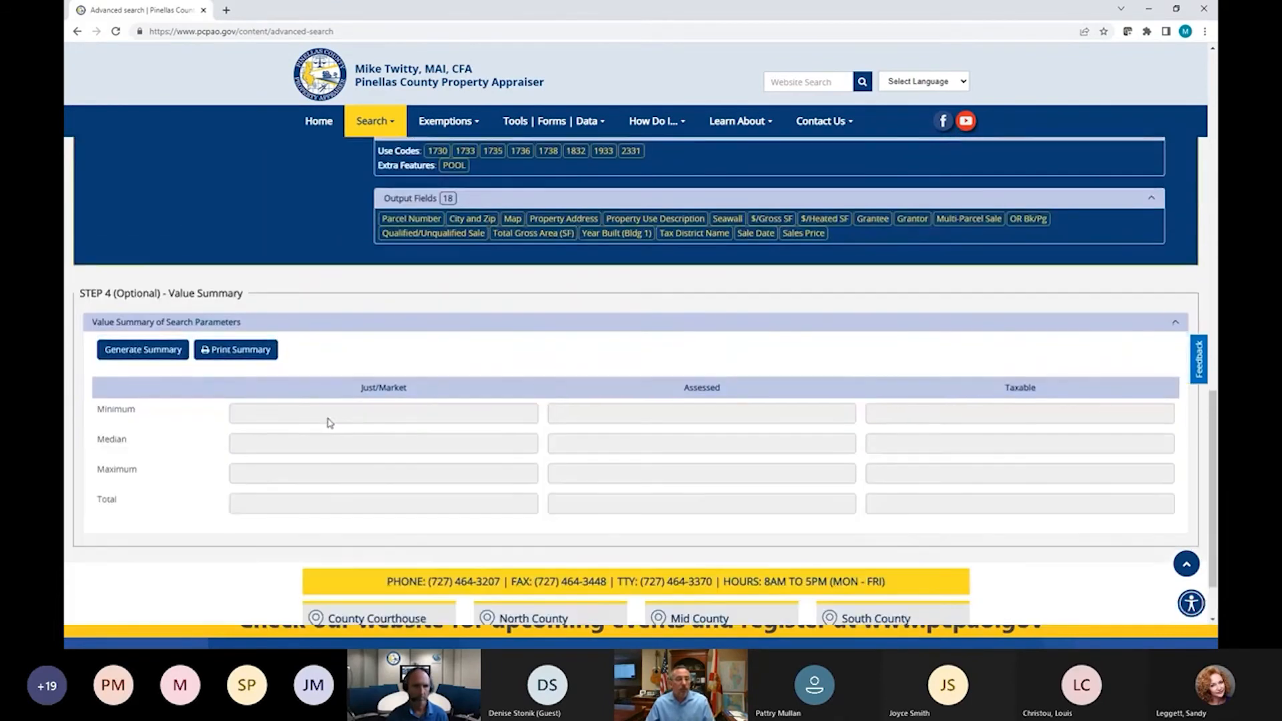
click(157, 355)
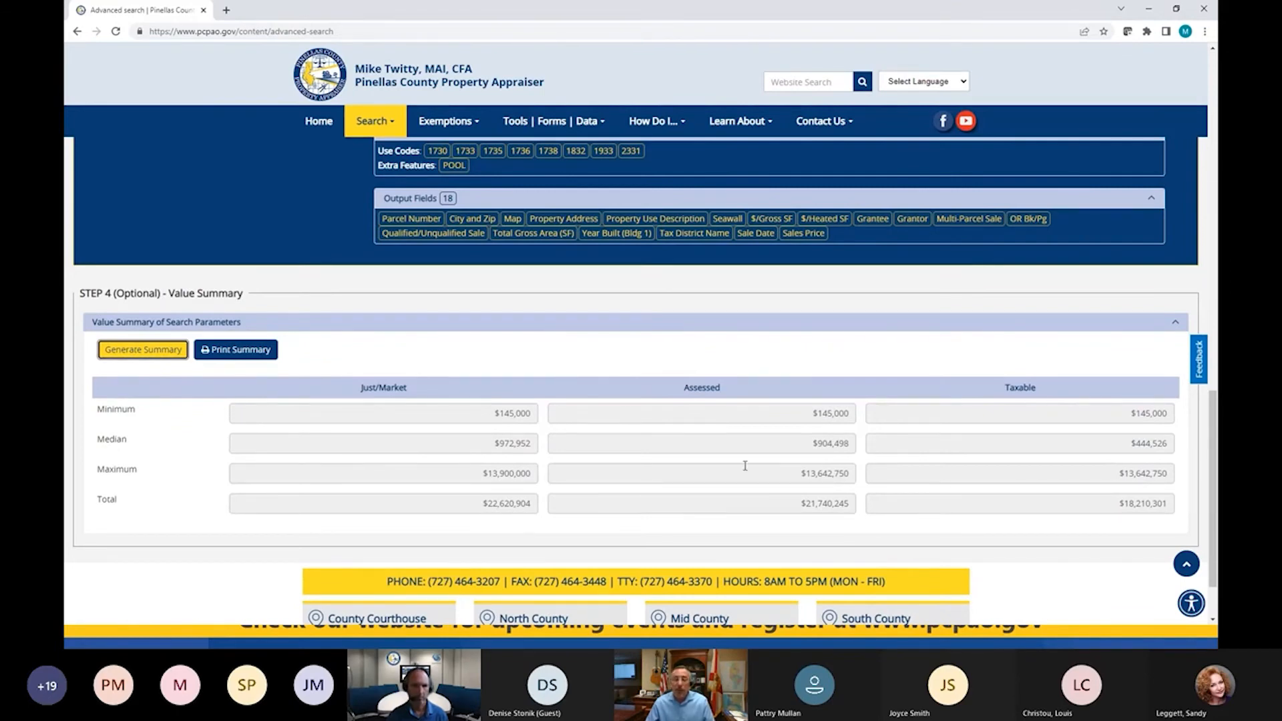
- Expand the Owner & Location criteria and add Clearwater, City of (CW,CWD,CWDO) as a tax district
scroll(704, 495, up, 15)
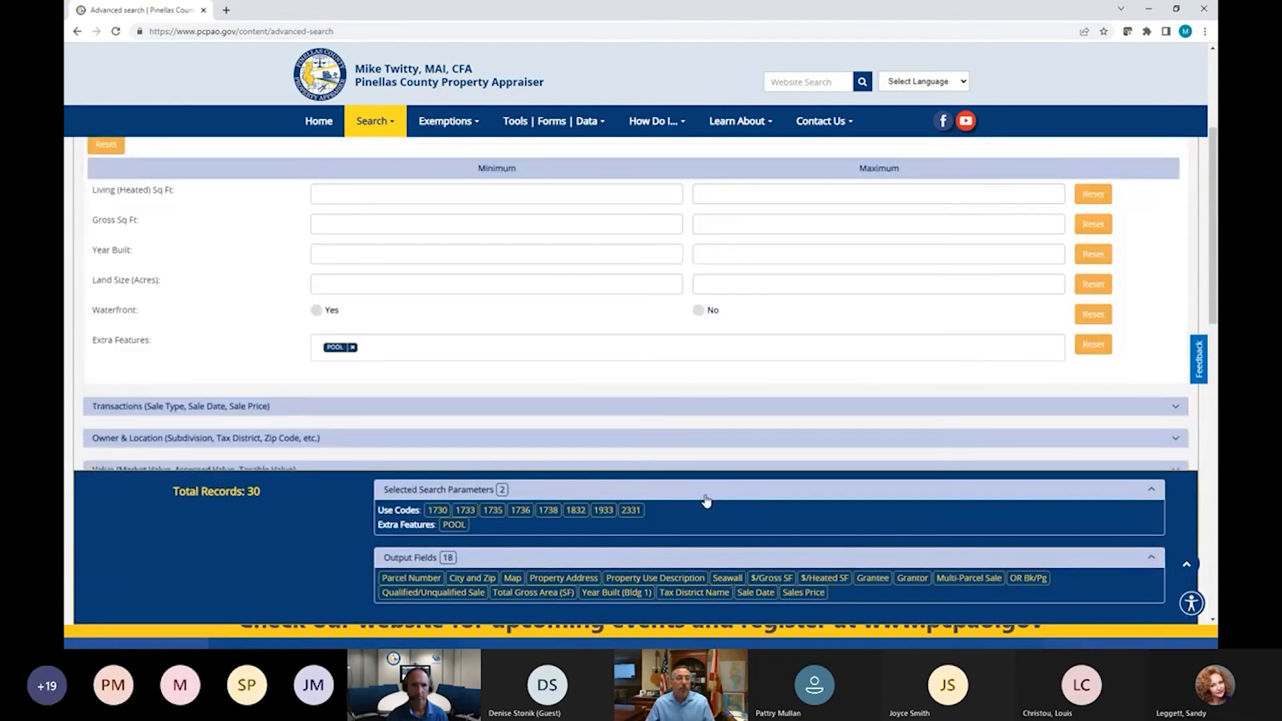
scroll(707, 494, down, 2)
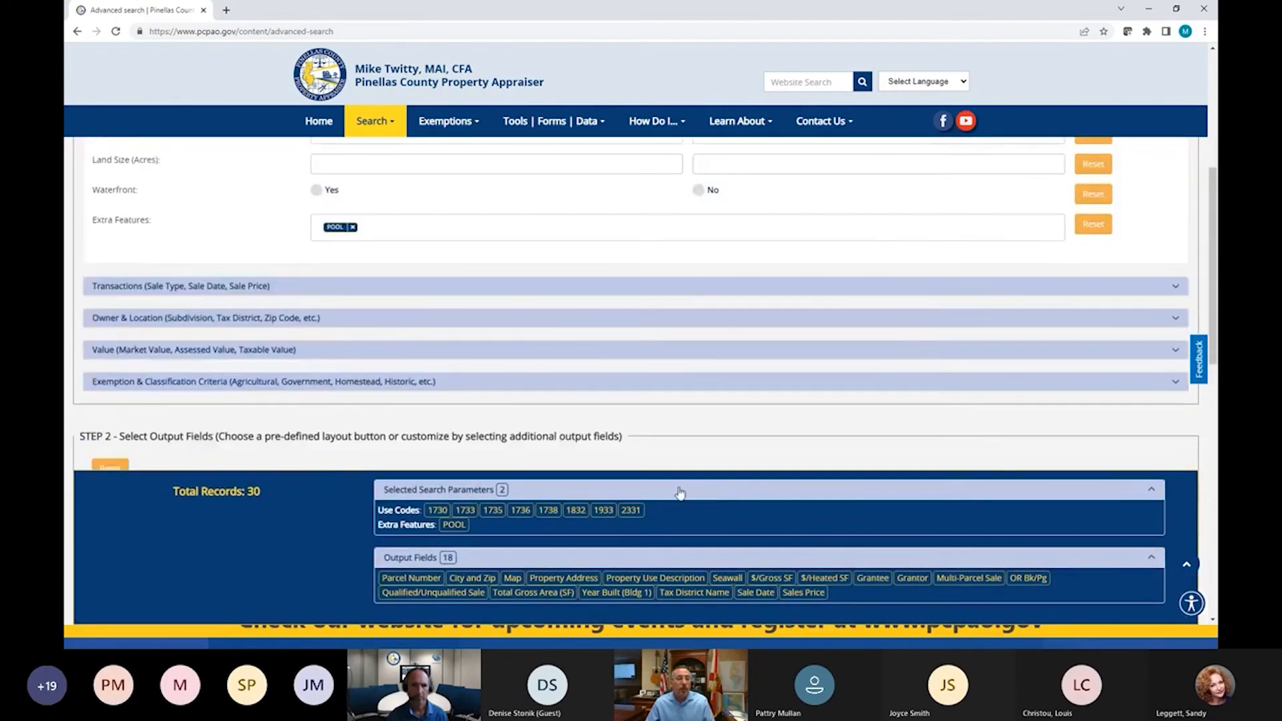
click(226, 318)
scroll(237, 402, down, 2)
scroll(237, 402, down, 1)
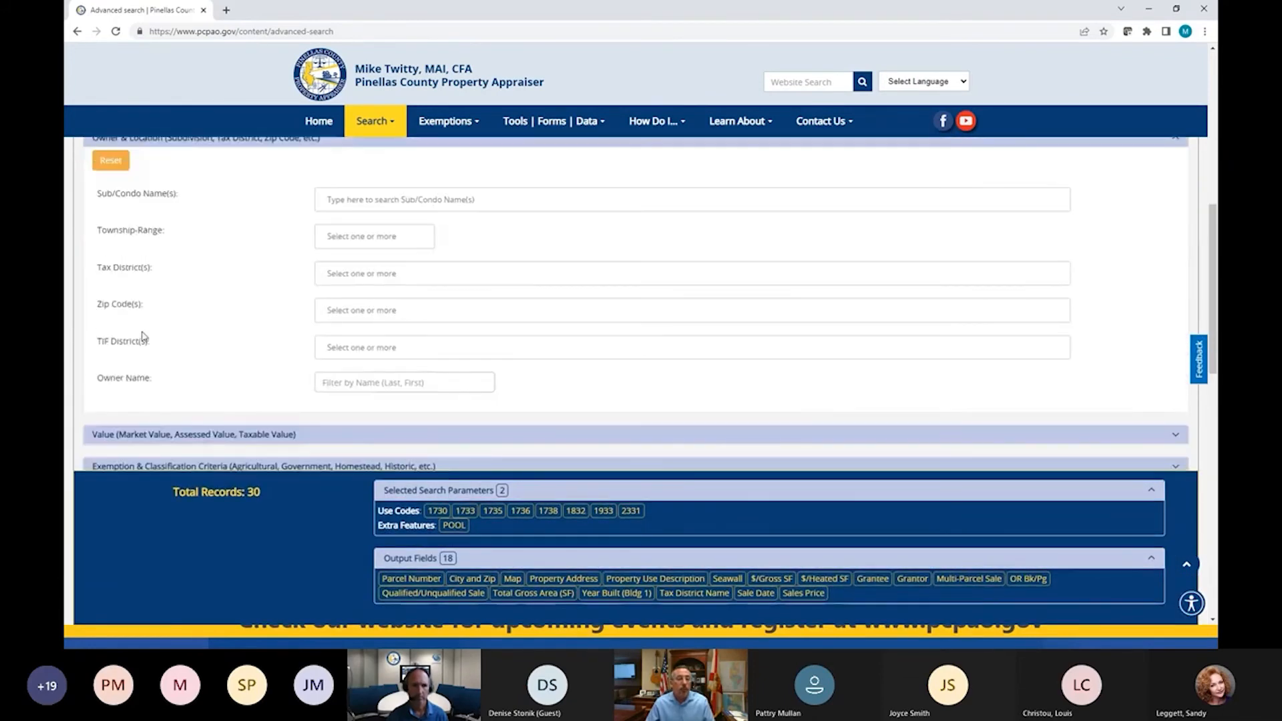
click(377, 293)
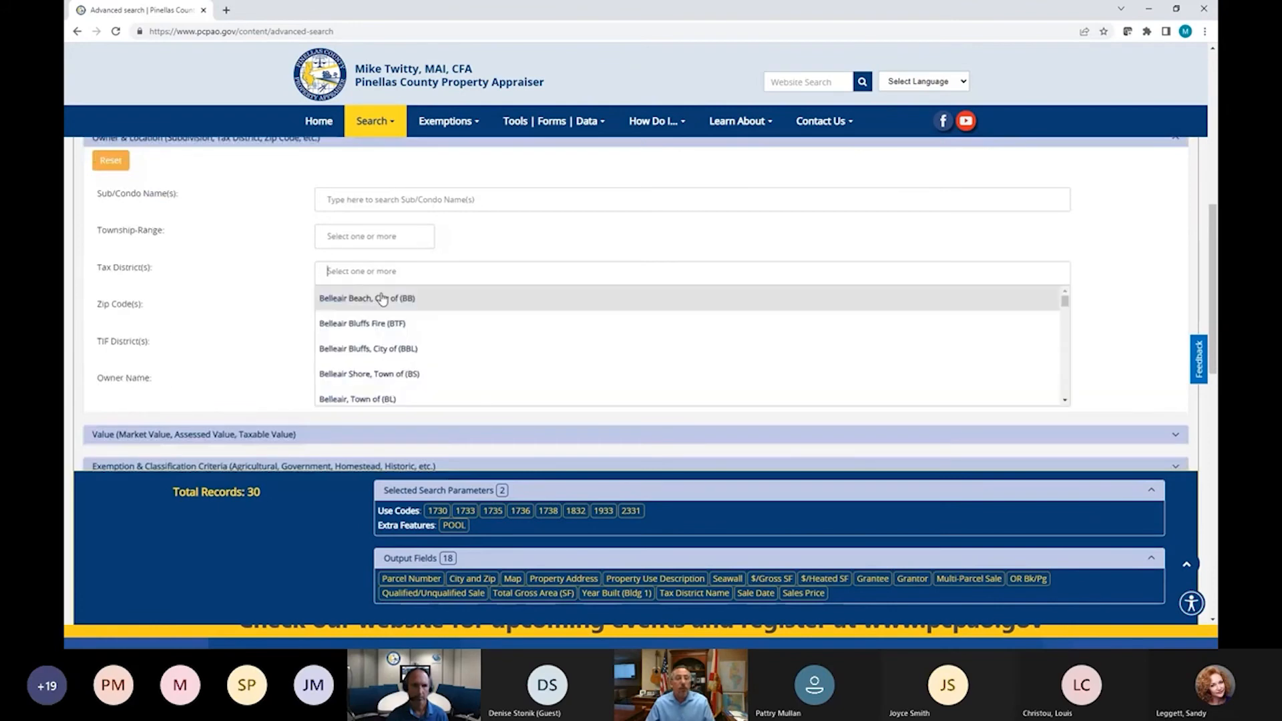
scroll(451, 366, down, 3)
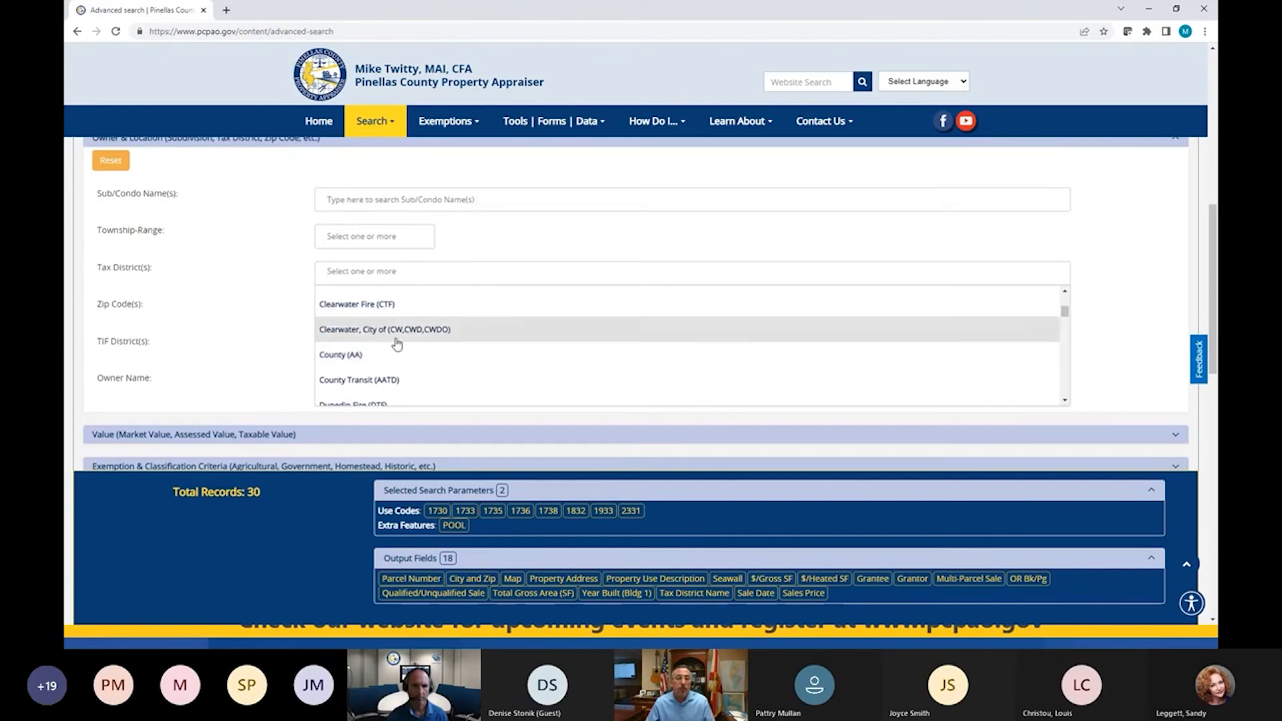
click(361, 336)
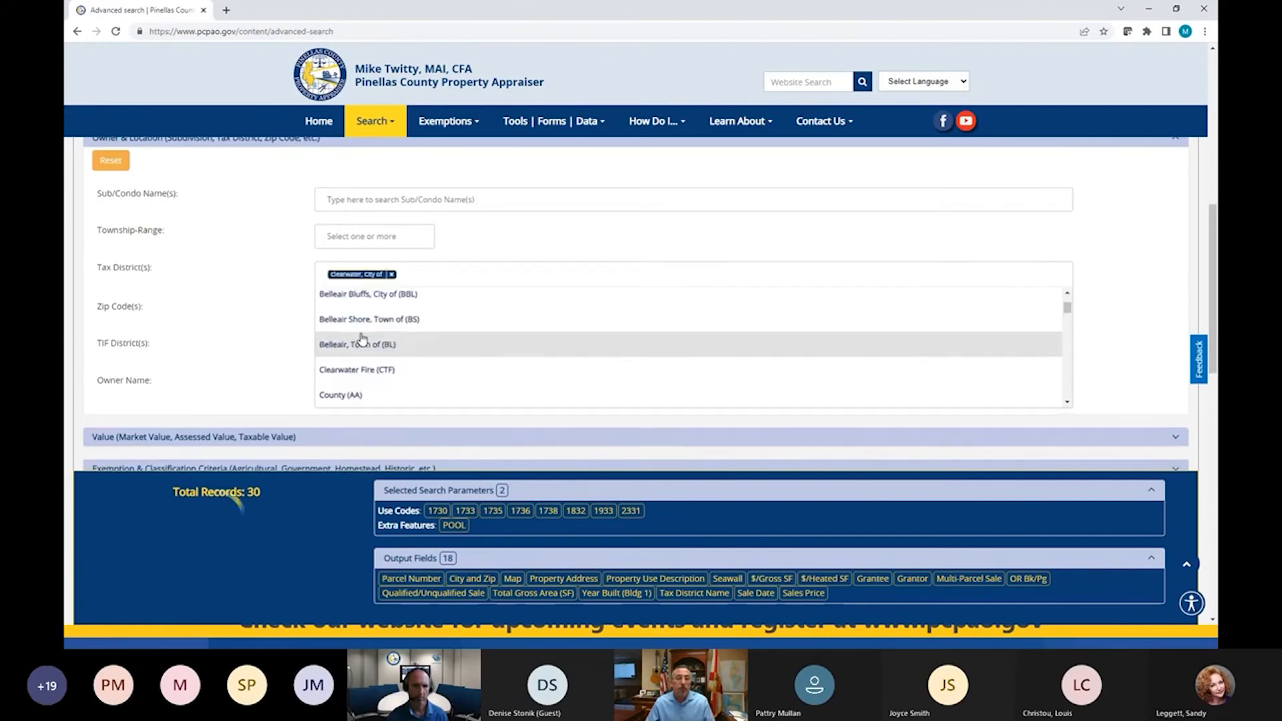
click(222, 296)
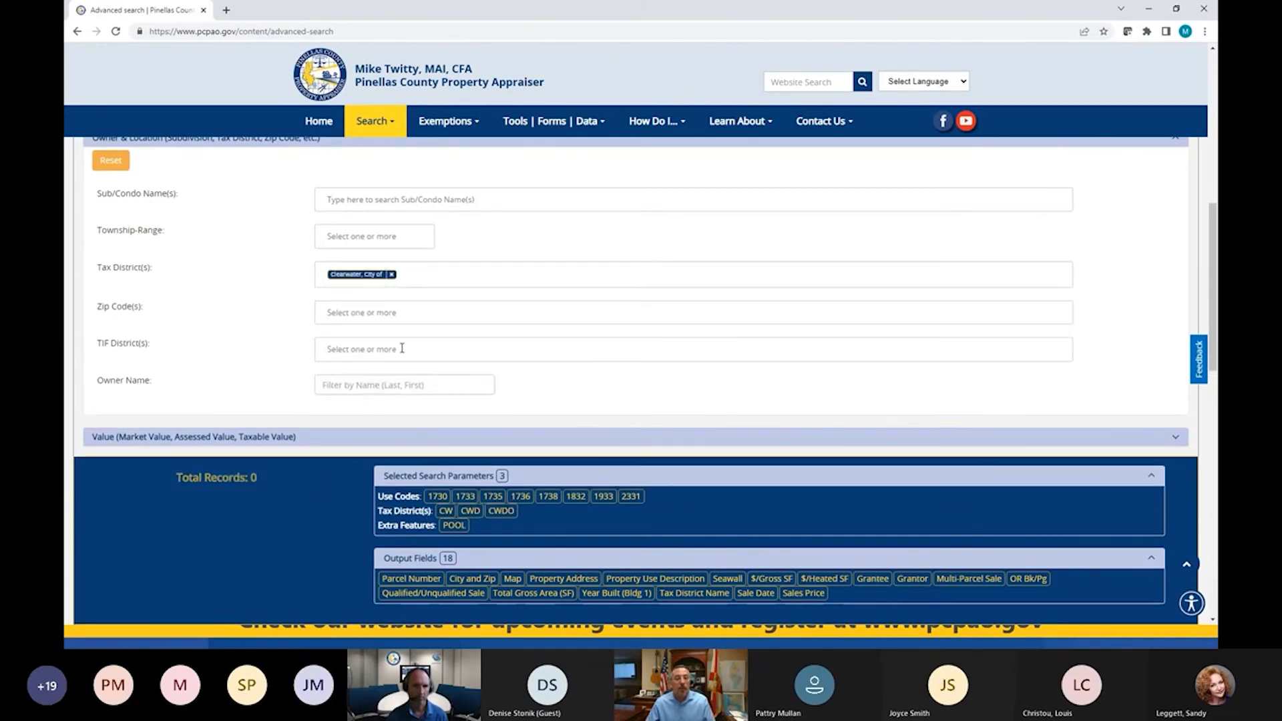
- Remove POOL from the extra features in the Property Characteristics criteria
scroll(375, 374, up, 10)
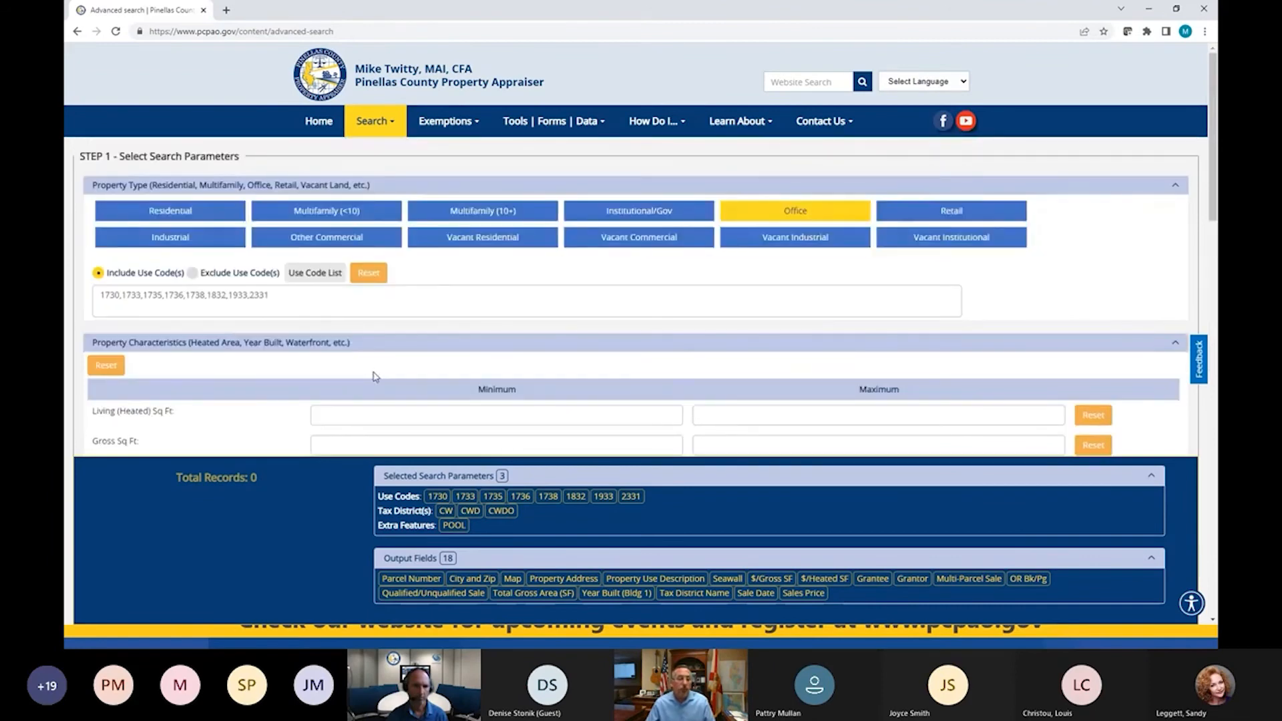
scroll(371, 374, down, 5)
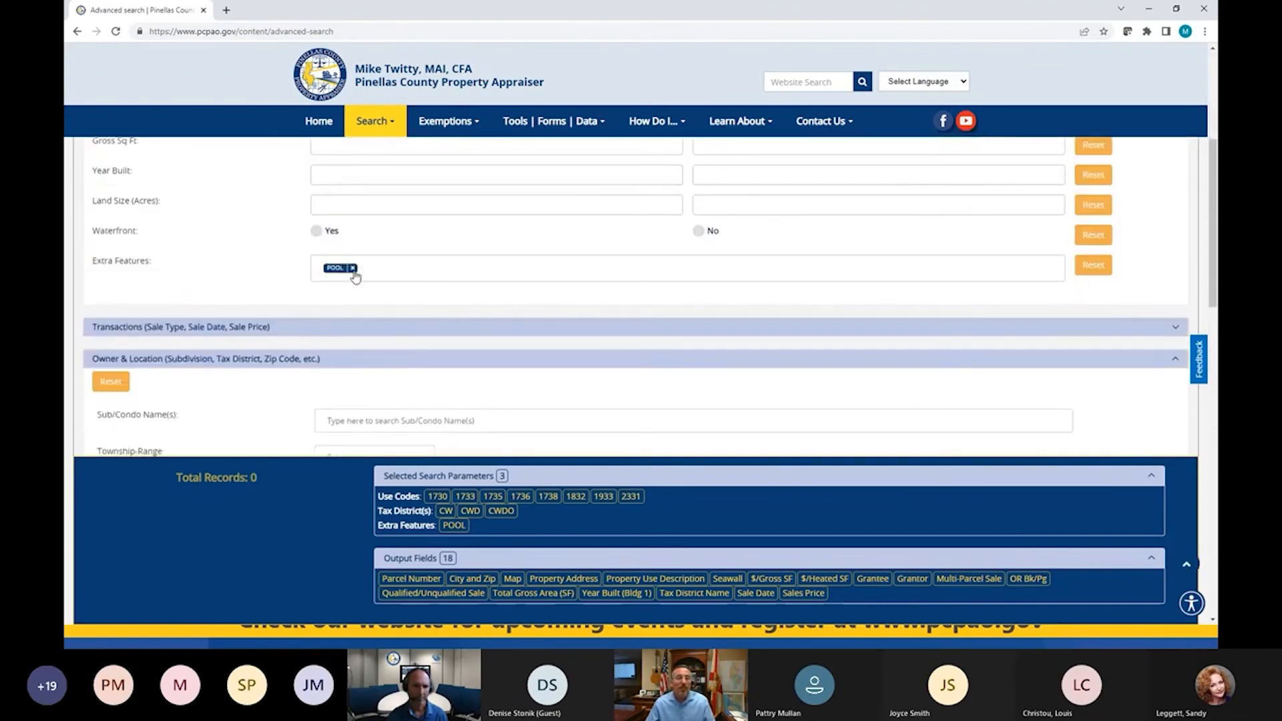
click(352, 268)
click(232, 273)
scroll(221, 285, up, 4)
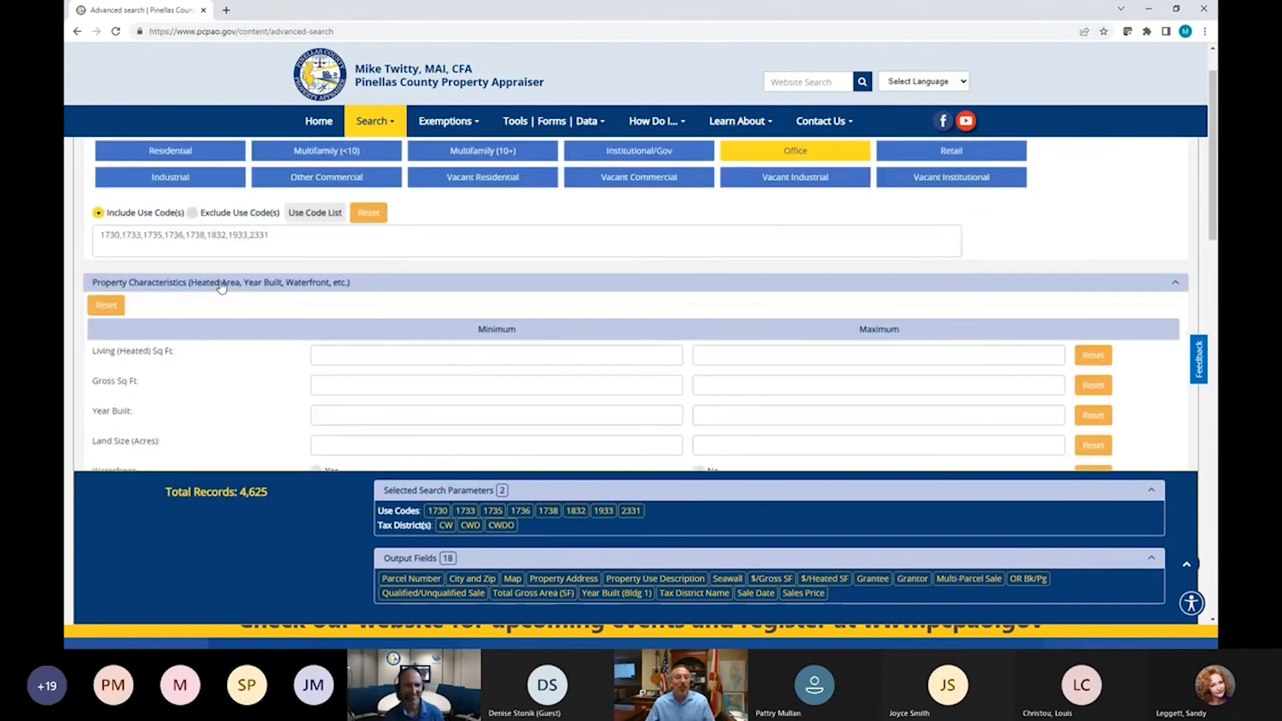
- Regenerate the value summary for office properties in the City of Clearwater tax district
scroll(223, 284, down, 3)
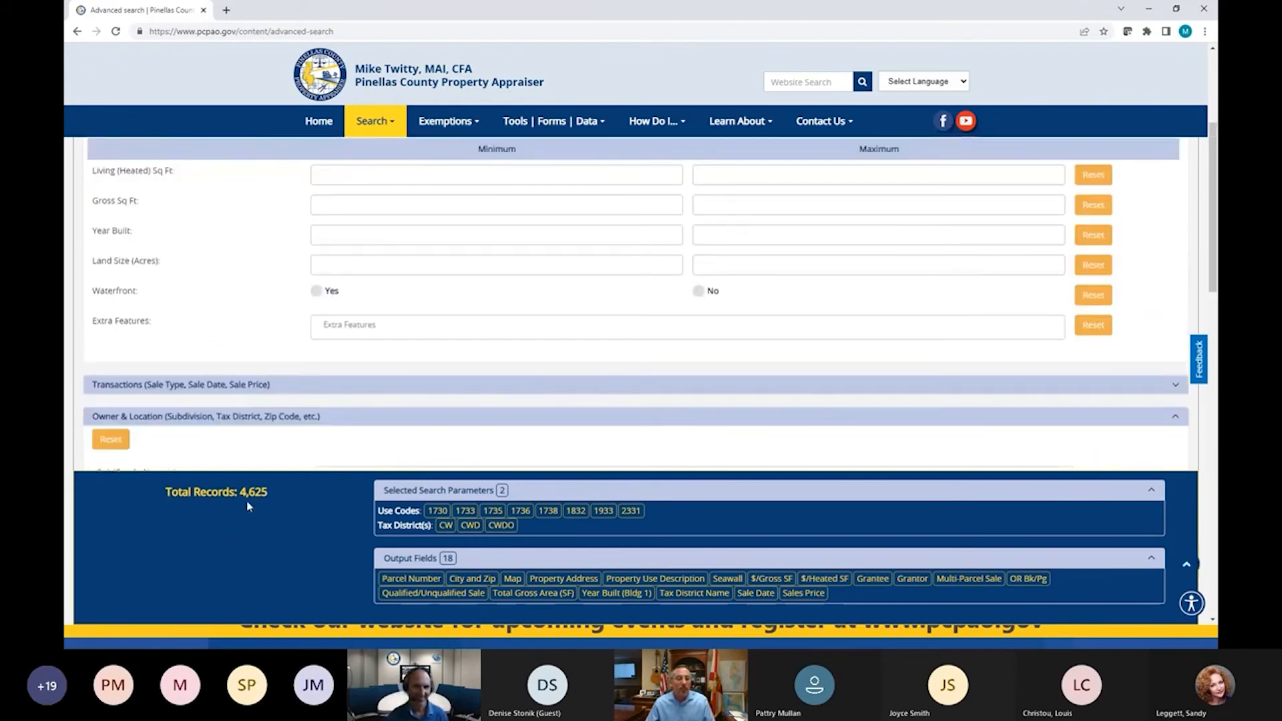
scroll(317, 400, down, 3)
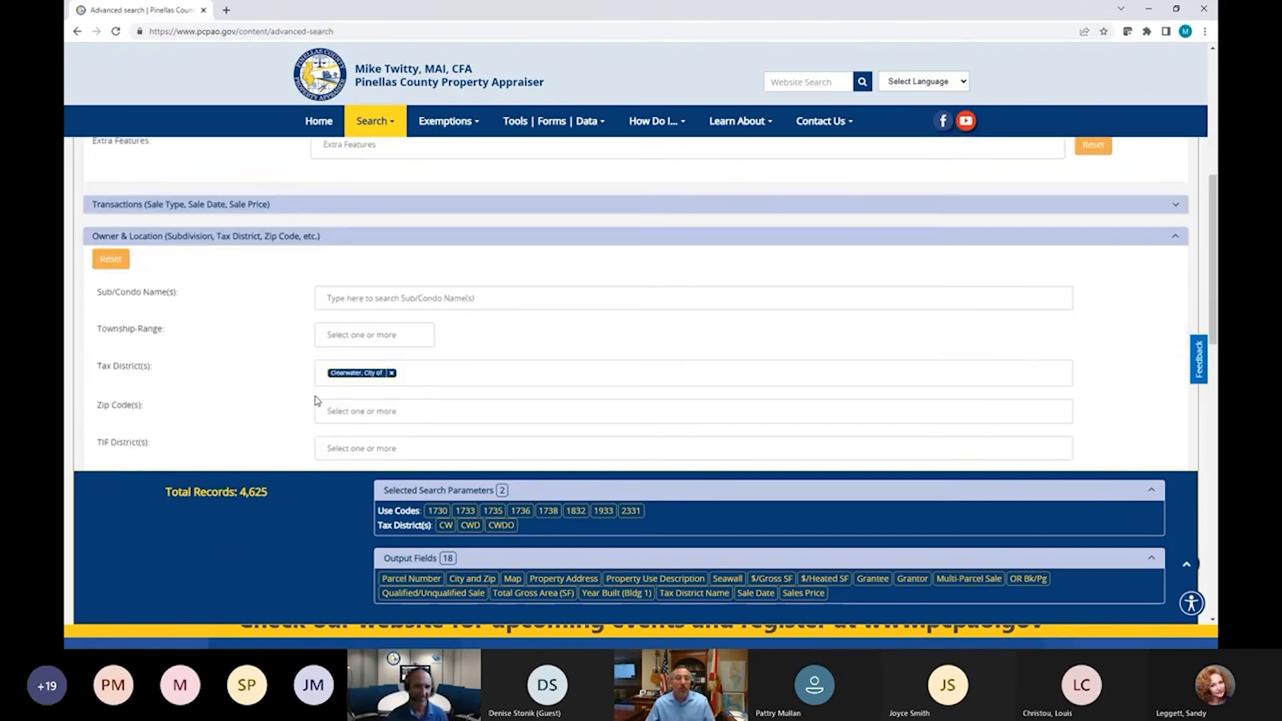
scroll(428, 398, down, 15)
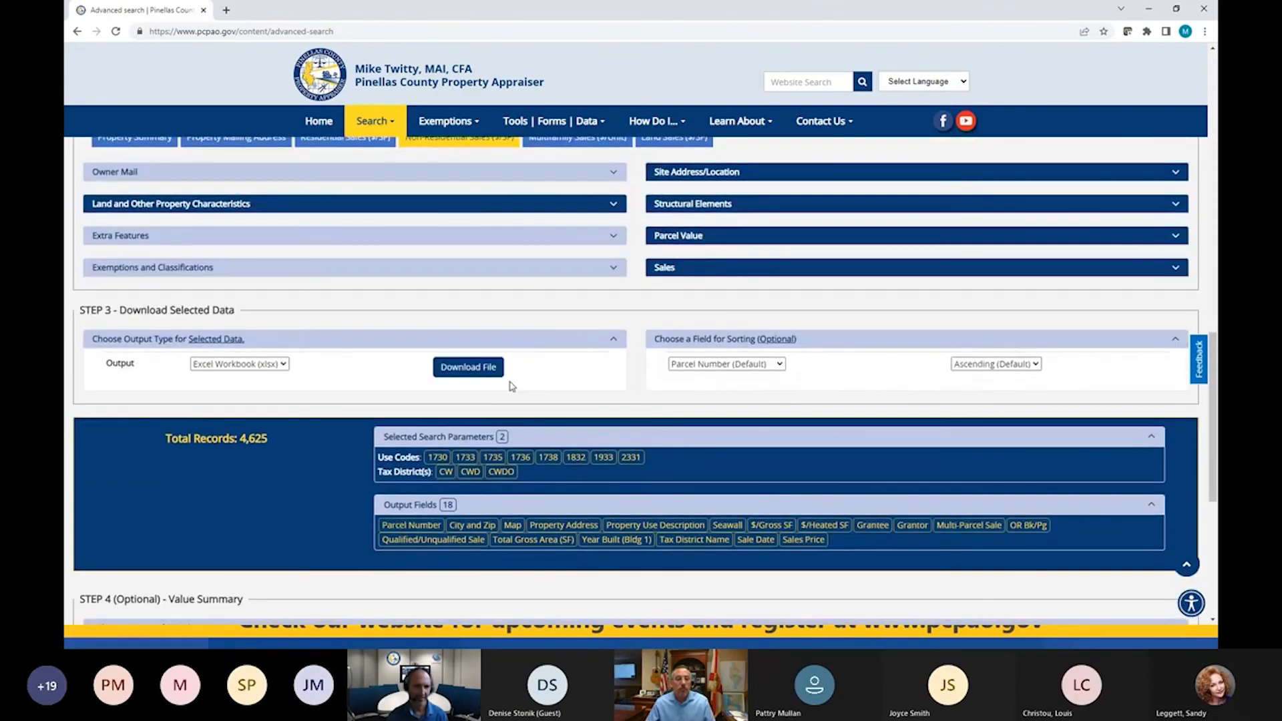
scroll(538, 391, down, 2)
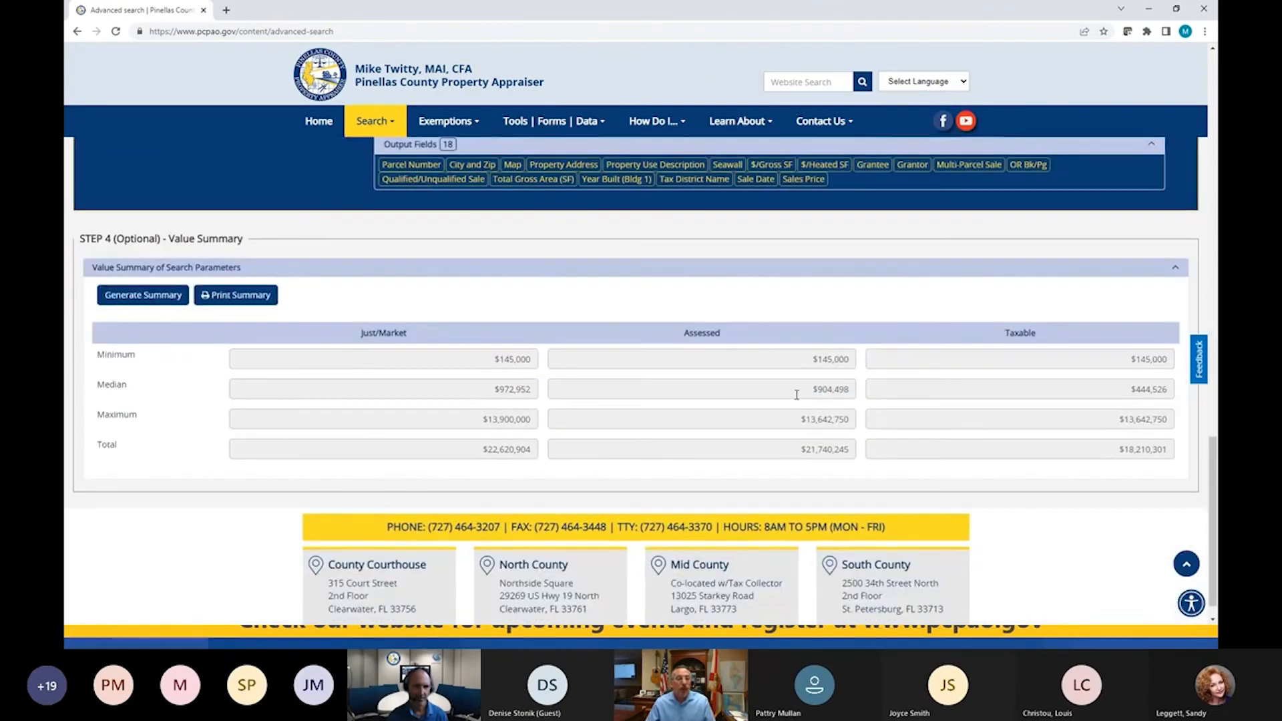
click(173, 295)
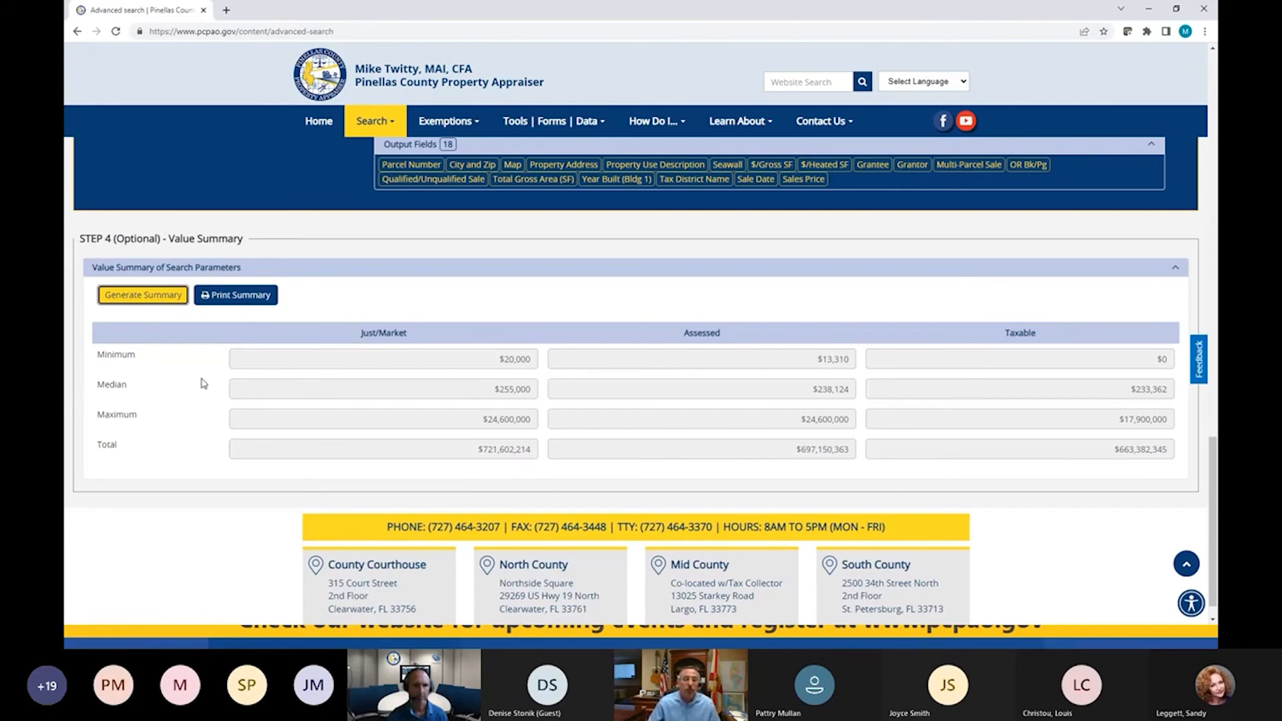
scroll(250, 380, up, 3)
scroll(250, 380, up, 4)
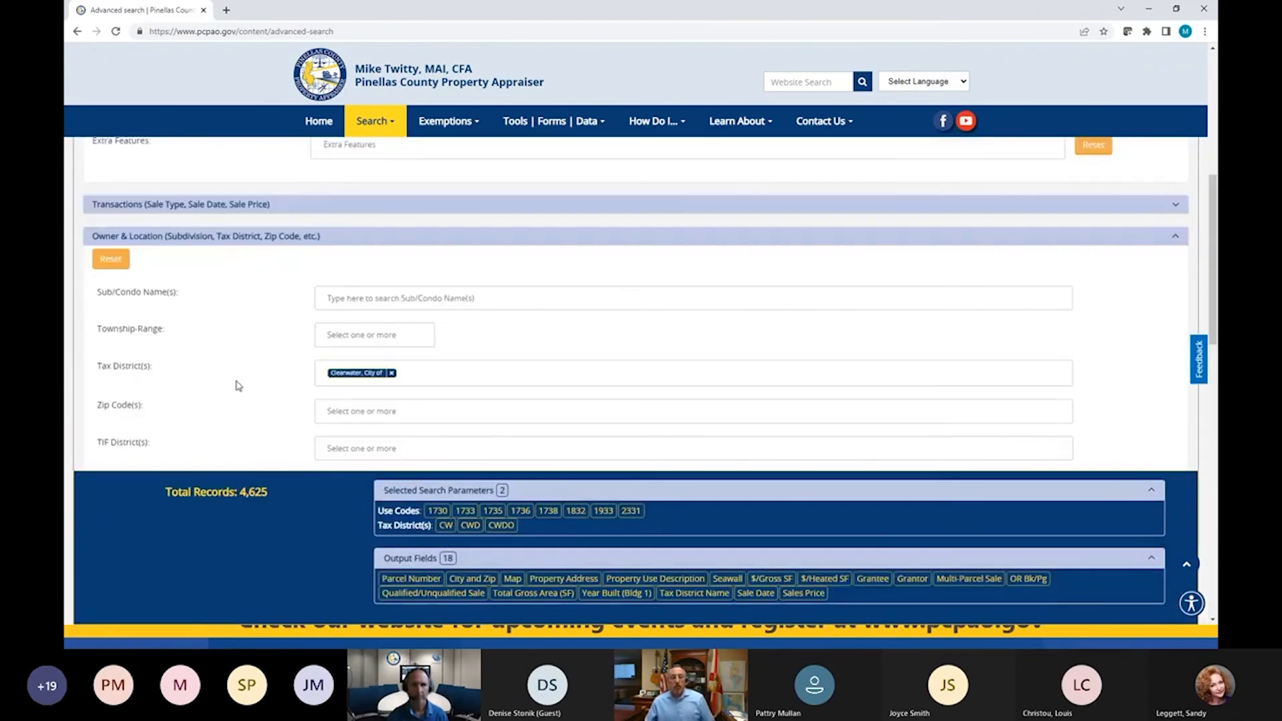
- Open the property appraiser's page of links to other agencies and look through the agency links listed there
scroll(238, 386, up, 5)
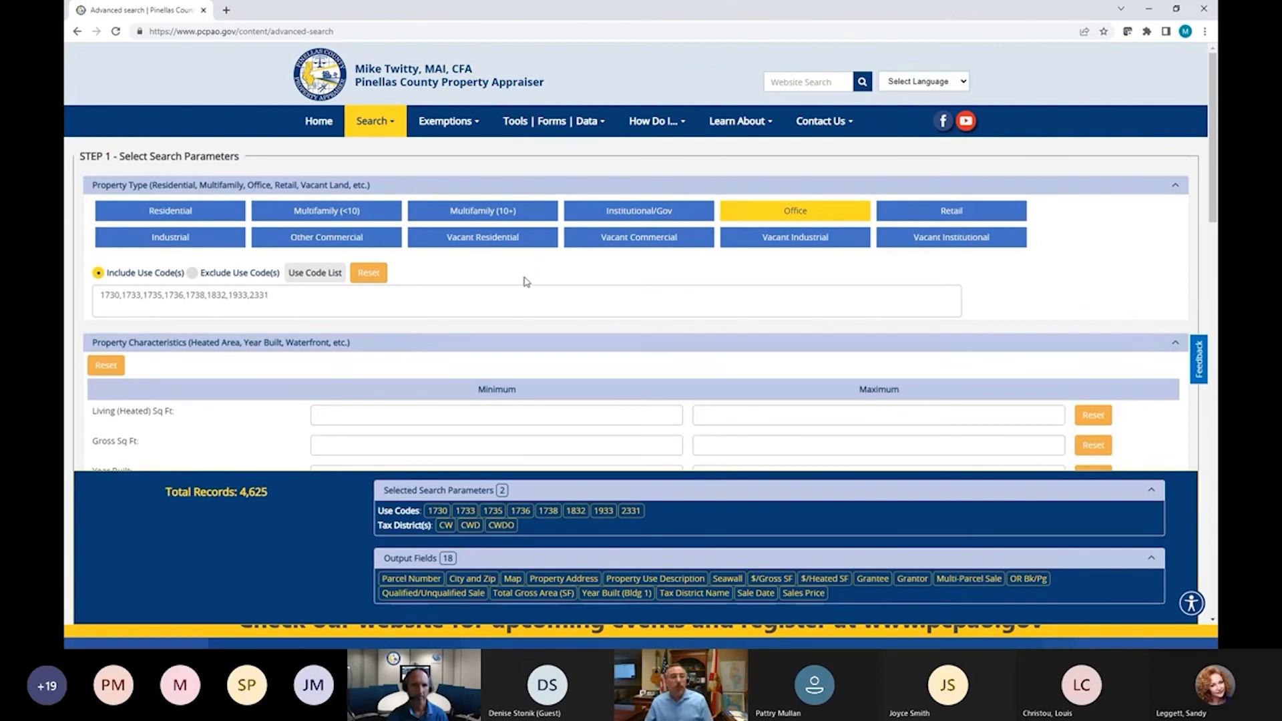
click(387, 128)
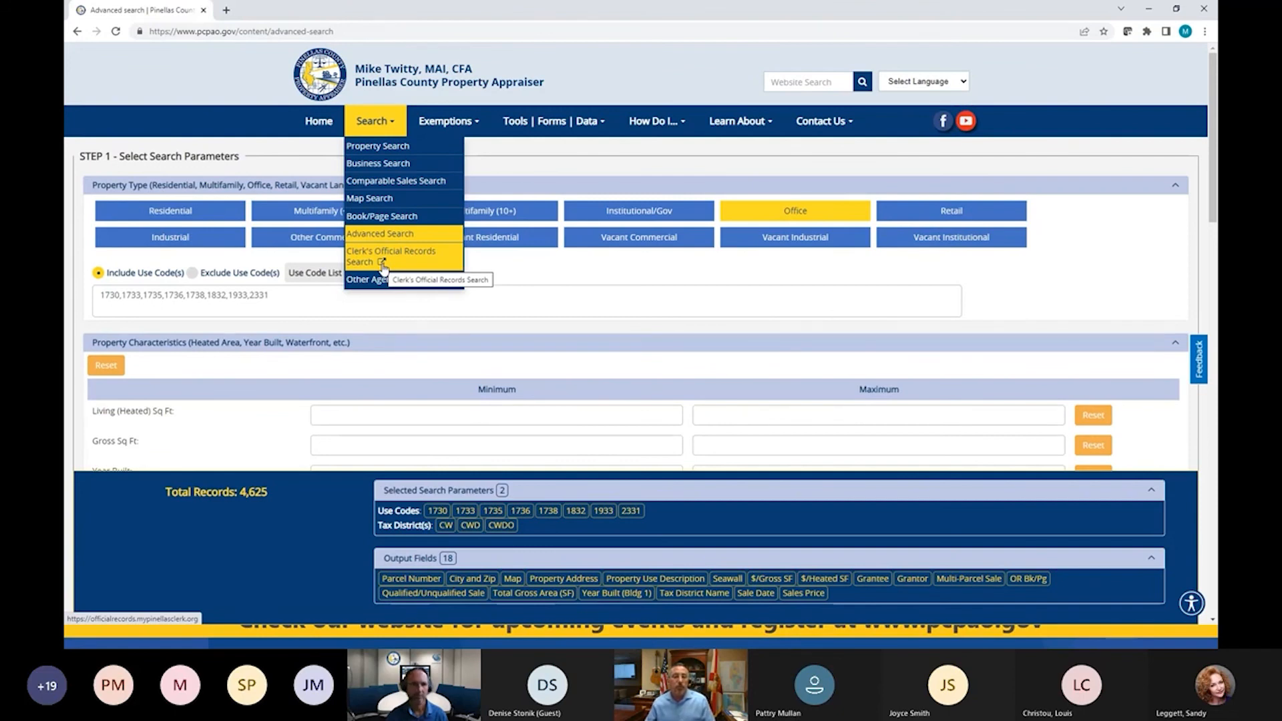
click(394, 287)
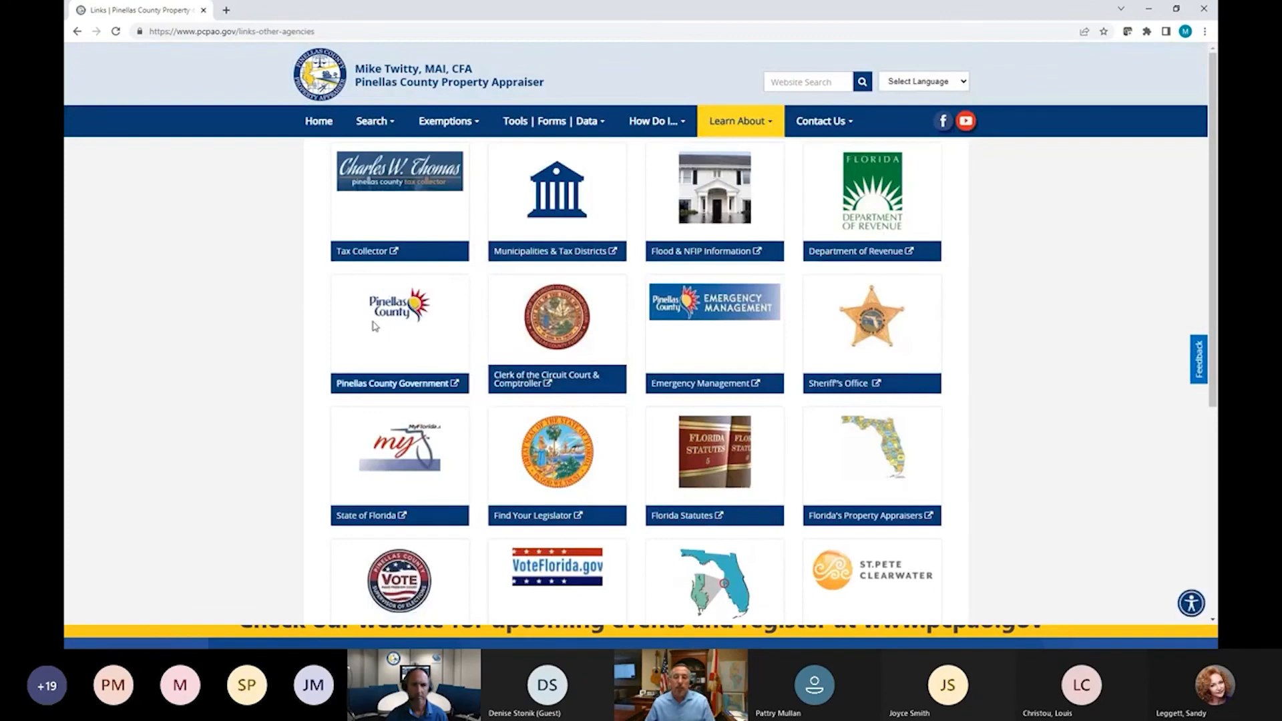
scroll(586, 437, down, 2)
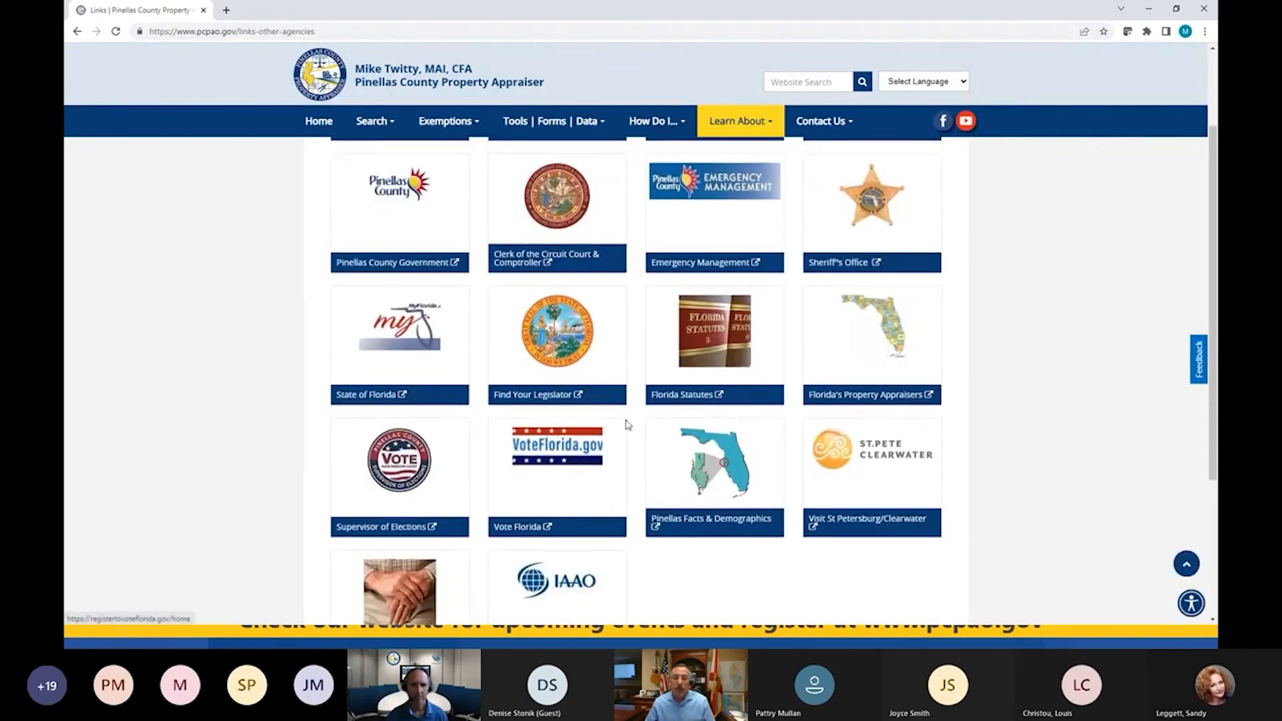
scroll(667, 440, down, 3)
scroll(705, 465, up, 5)
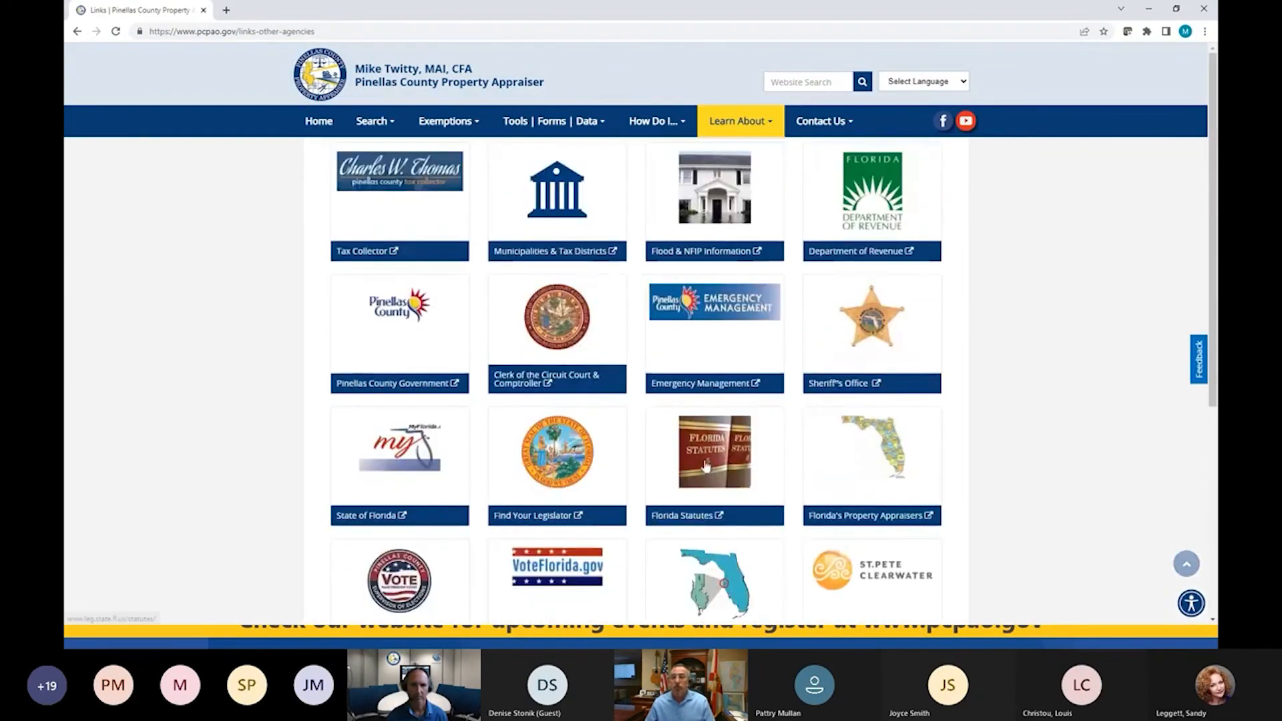
mouse_move(568, 117)
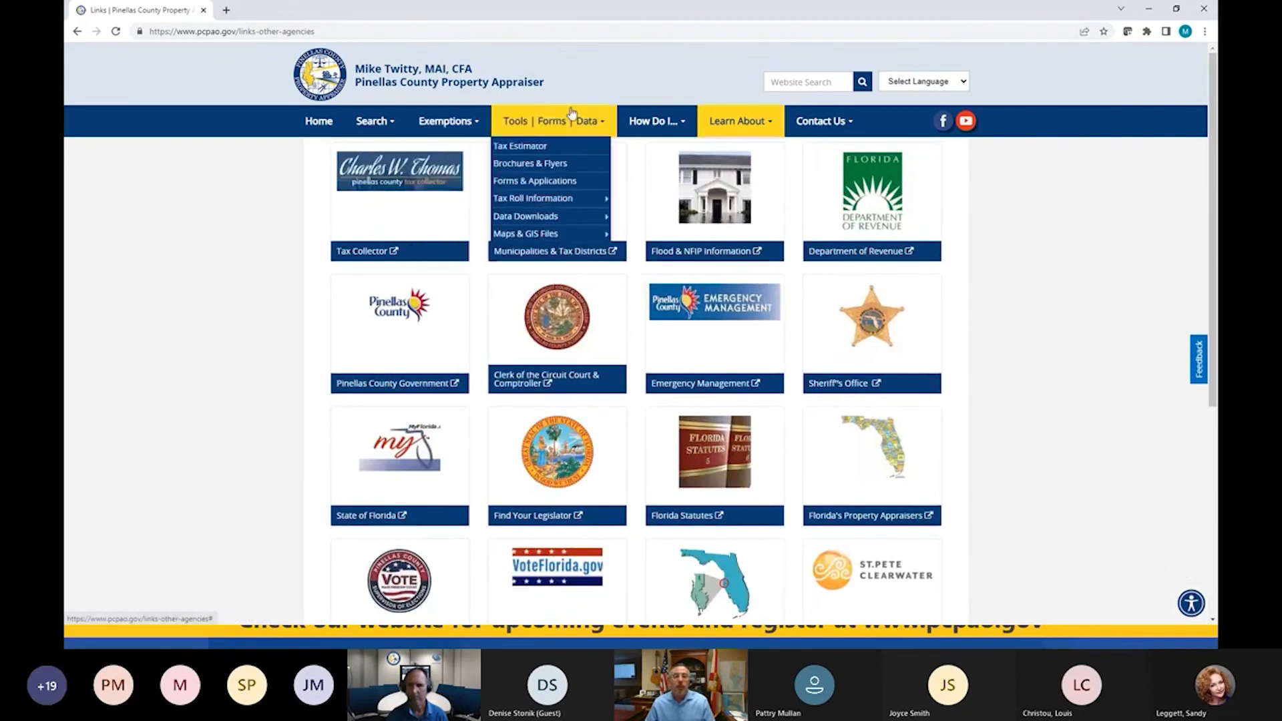